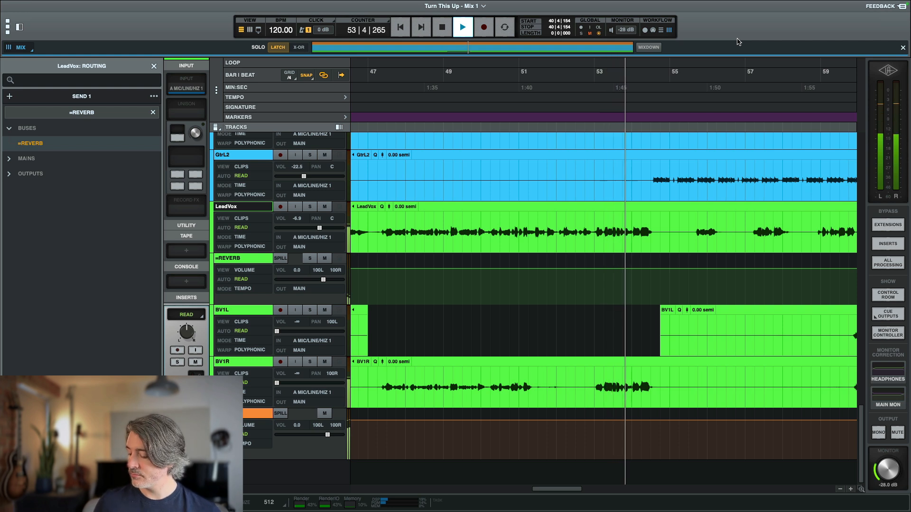
# Play back the LeadVox phrase from 47|2|000 to hear the original vocal.
pyautogui.press('space')
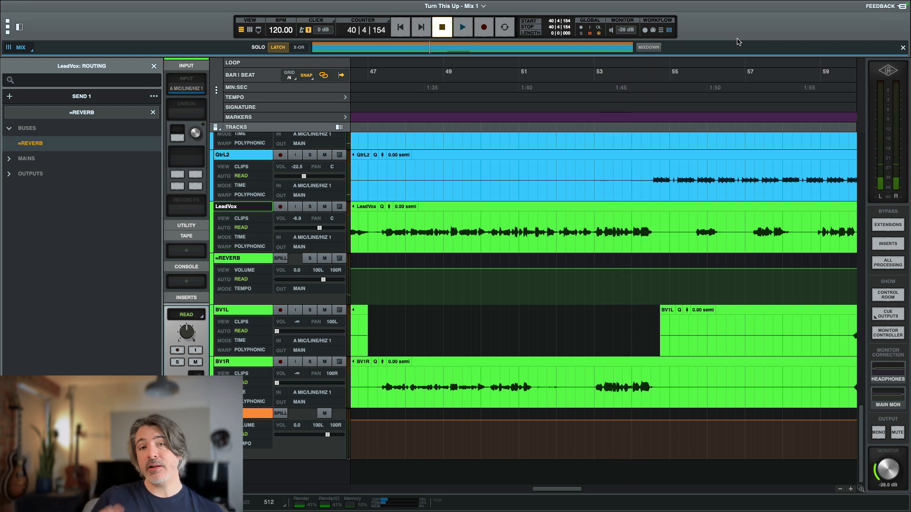
pyautogui.click(384, 227)
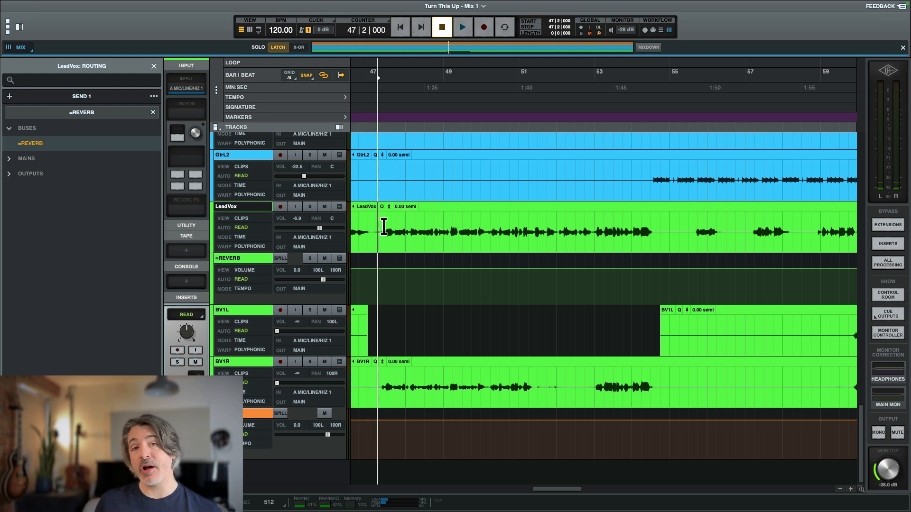
pyautogui.press('space')
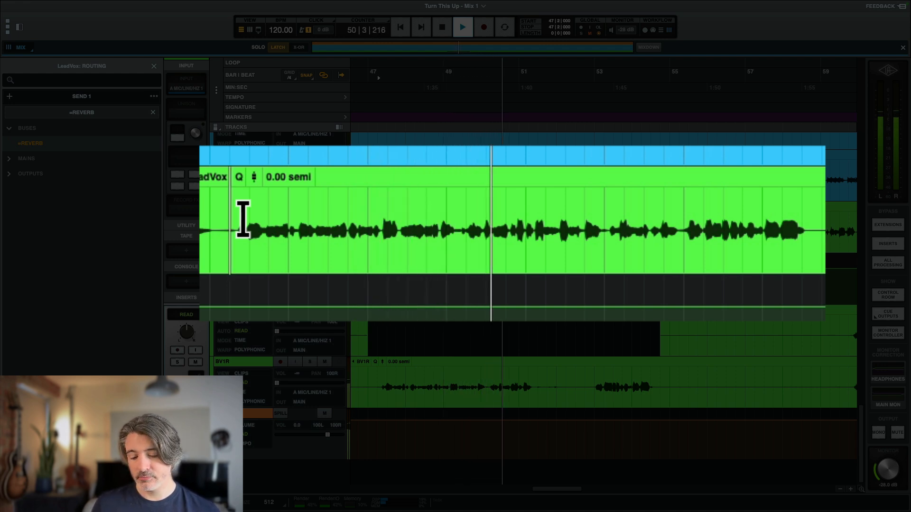
pyautogui.press('space')
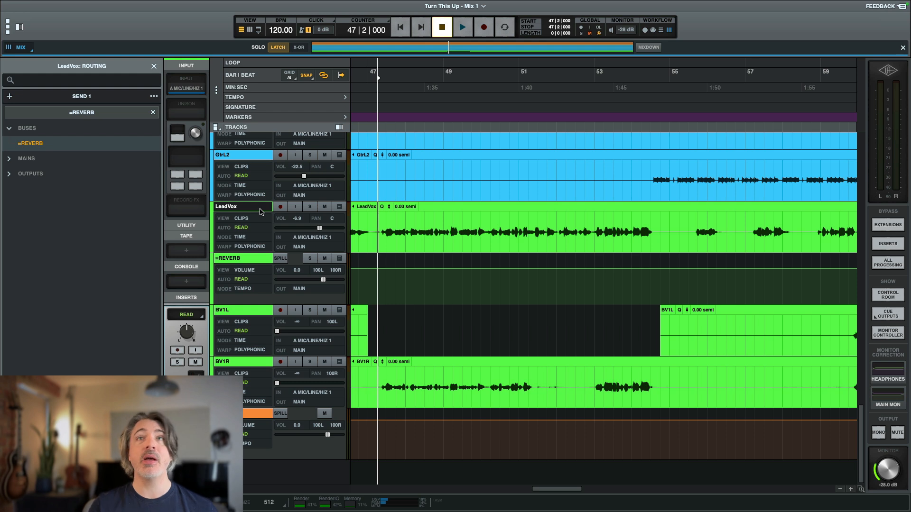
# Duplicate the LeadVox track without its content.
pyautogui.press('super+d')
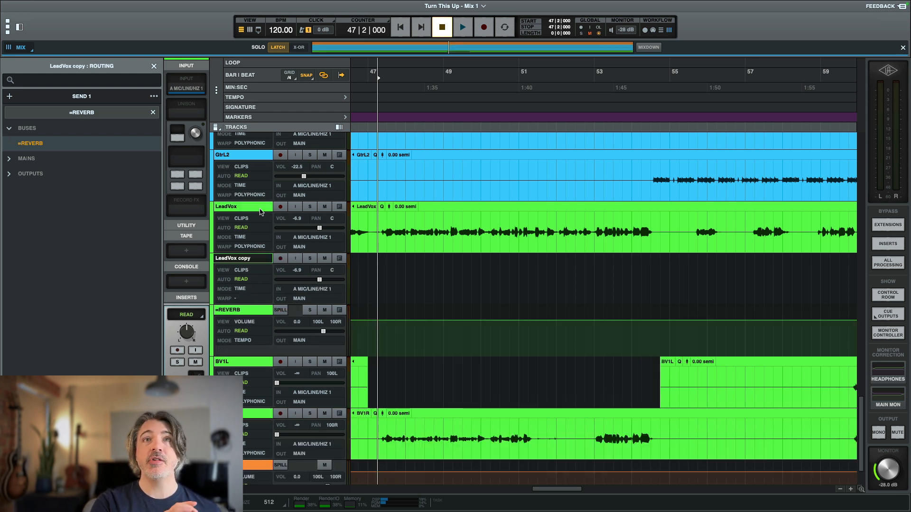
pyautogui.click(260, 212)
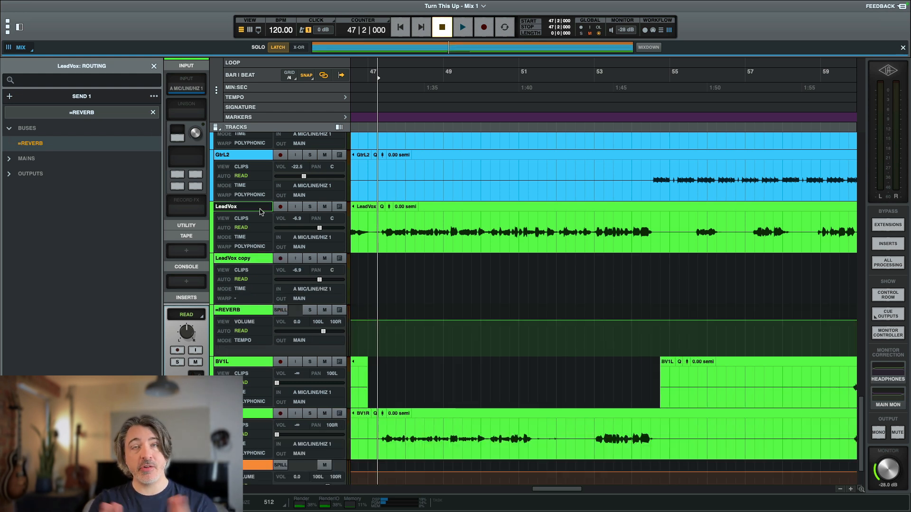
pyautogui.rightClick(260, 211)
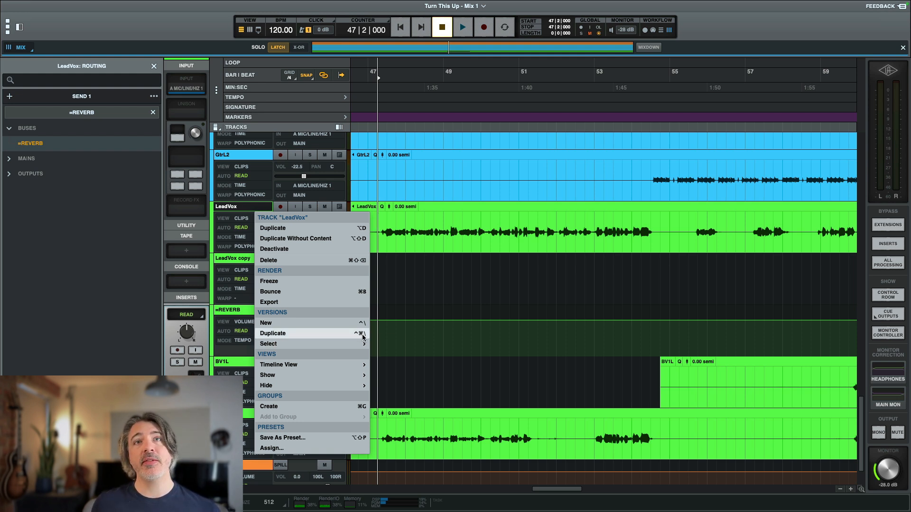
pyautogui.click(179, 24)
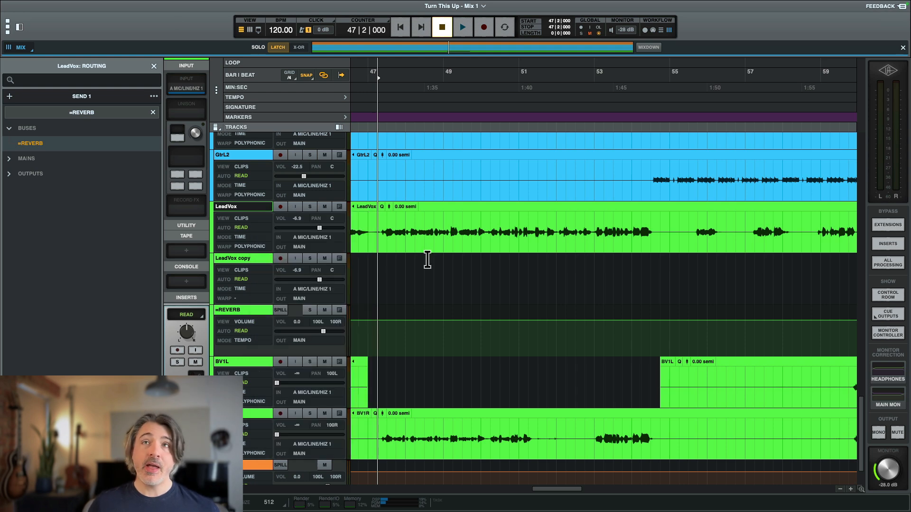
# Copy the LeadVox phrase from 47|2|278 to 54|3|416 and paste it at the same position on the LeadVox copy track.
pyautogui.press('e')
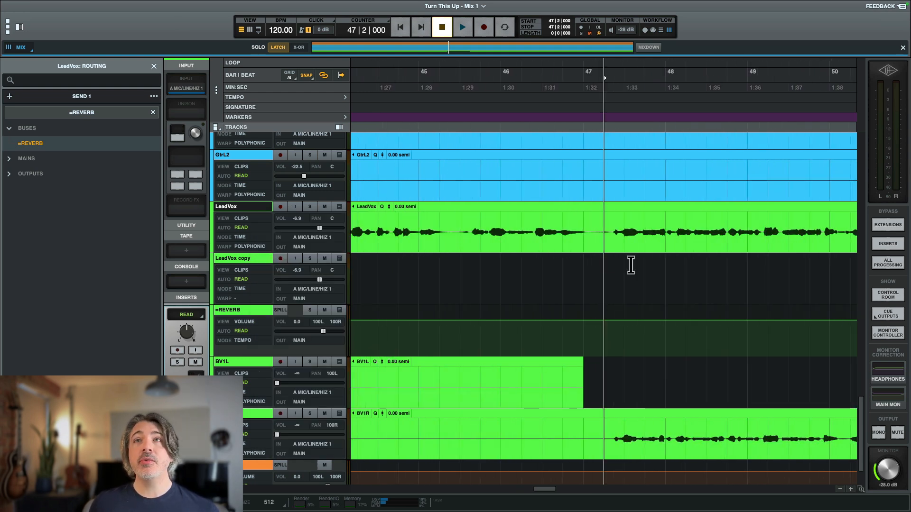
pyautogui.press('r')
pyautogui.press('r')
pyautogui.hscroll(5, 615, 233)
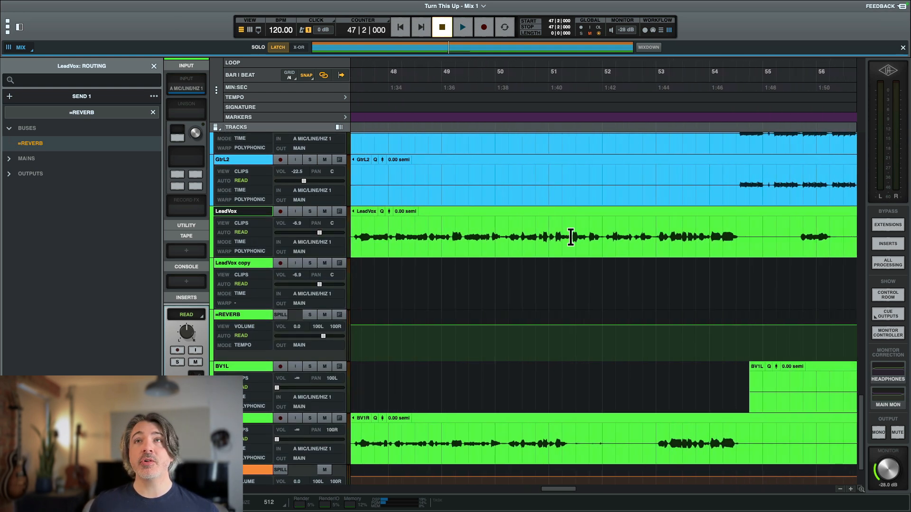
pyautogui.hscroll(-1, 518, 242)
pyautogui.hscroll(-2, 518, 242)
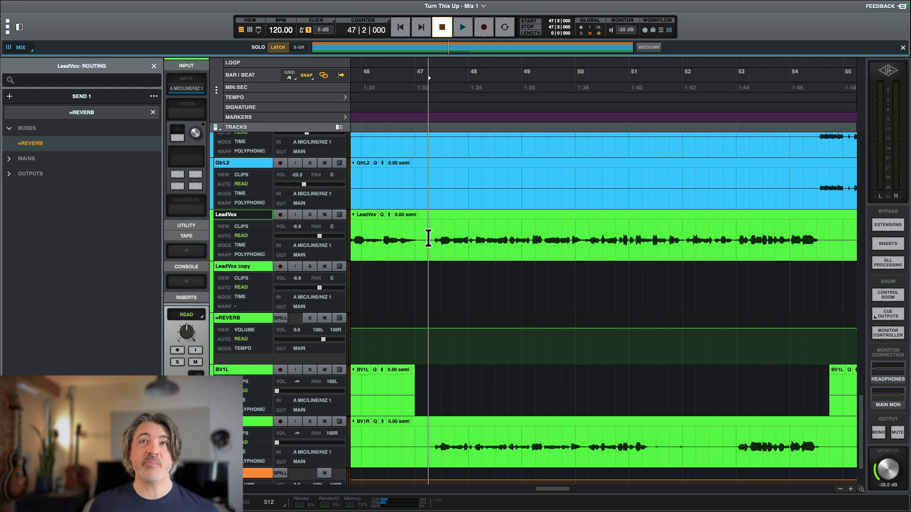
pyautogui.click(435, 237)
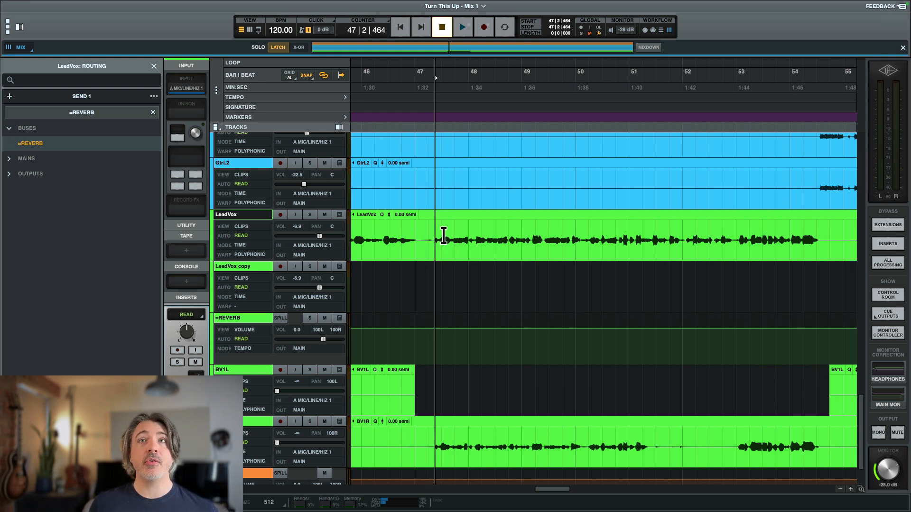
pyautogui.press('t')
pyautogui.press('t')
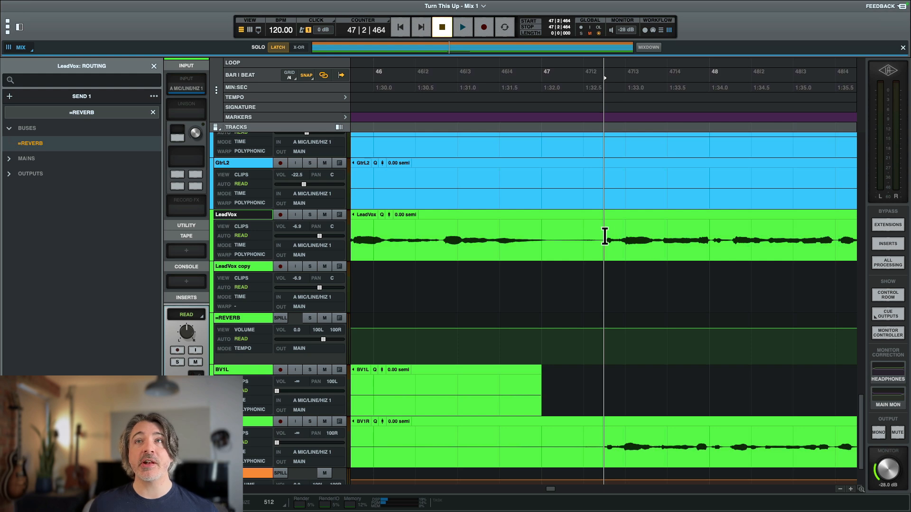
pyautogui.click(604, 236)
pyautogui.press('Tab')
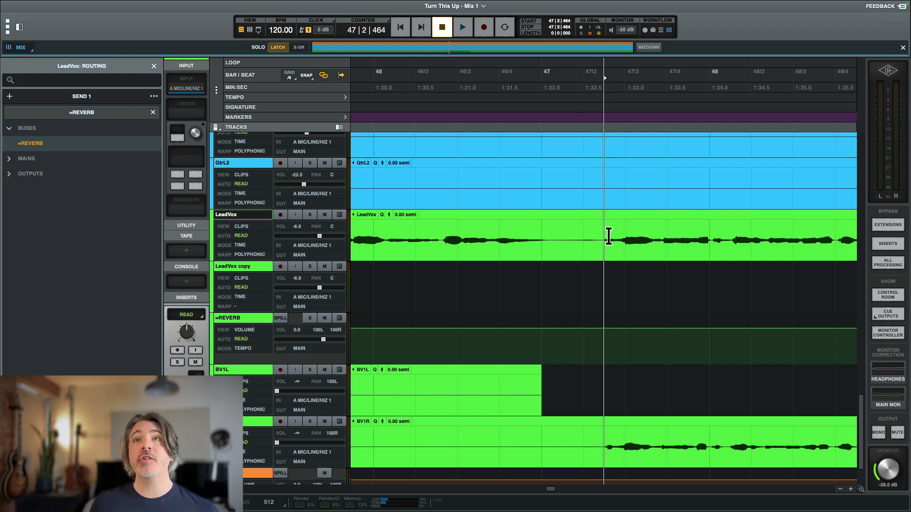
pyautogui.press('r')
pyautogui.press('r')
pyautogui.click(605, 239)
pyautogui.hscroll(10, 605, 239)
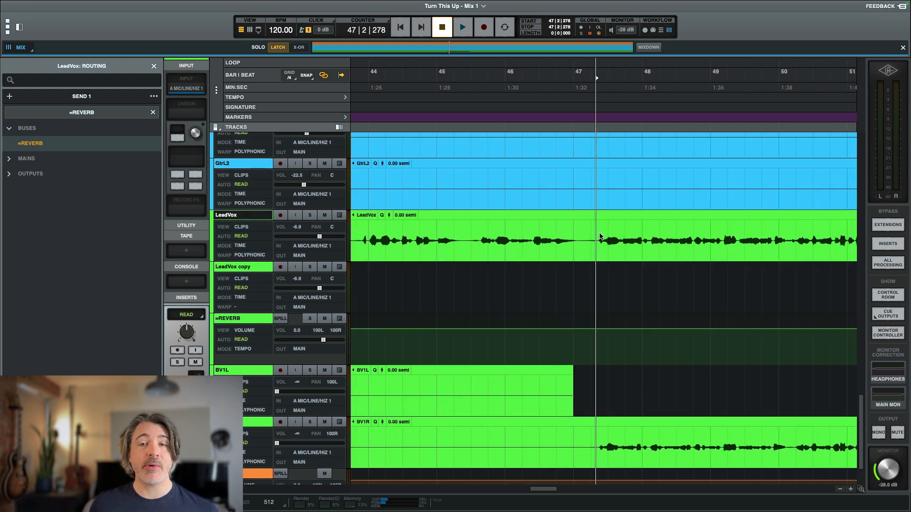
pyautogui.keyDown('shift'); pyautogui.click(674, 242); pyautogui.keyUp('shift')
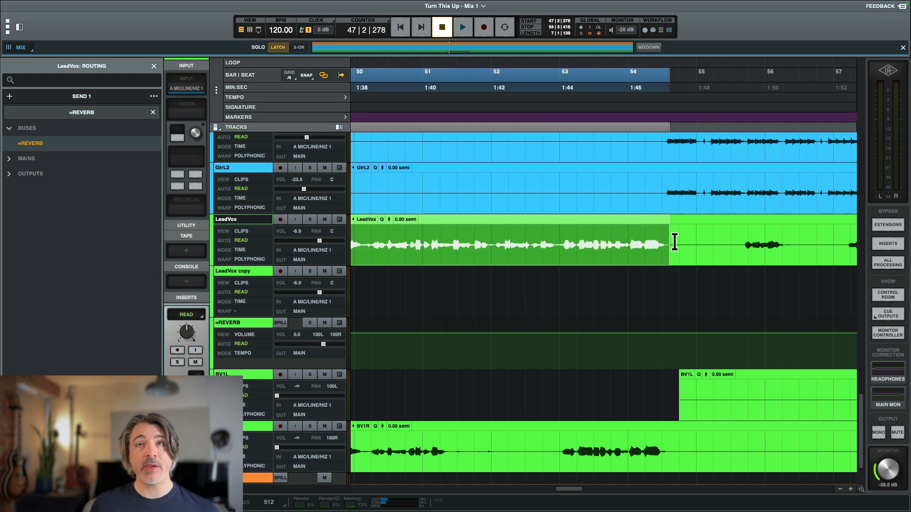
pyautogui.hscroll(-5, 674, 242)
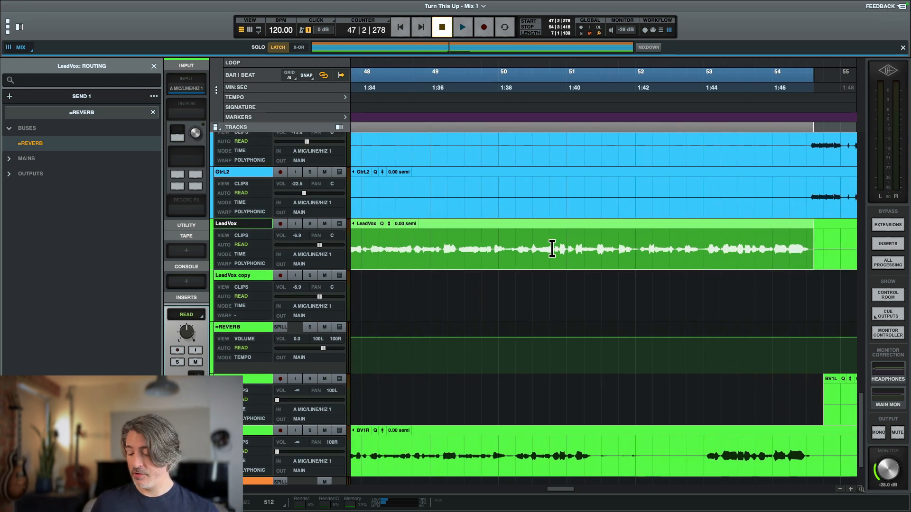
pyautogui.press(';')
pyautogui.press('super+v')
pyautogui.hscroll(-1, 645, 297)
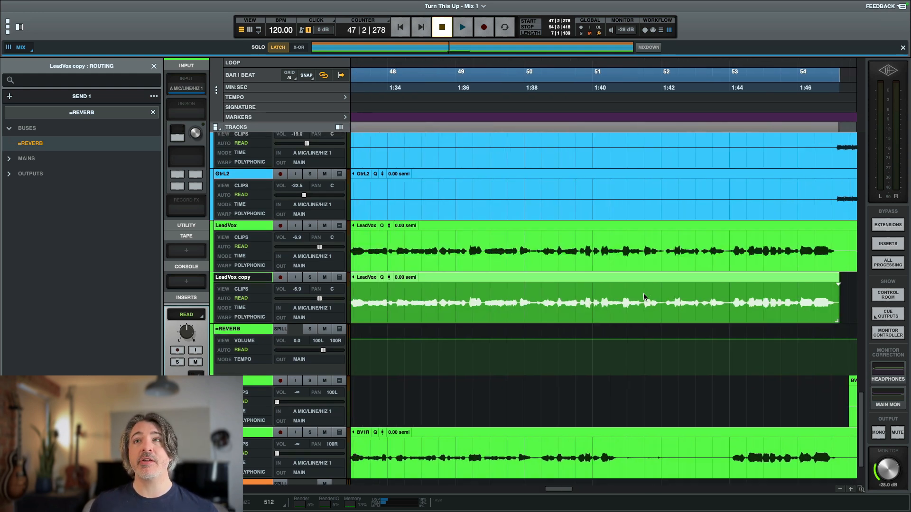
# Play both vocal tracks from 47|1|626, and pan LeadVox to 100L and LeadVox copy to 100R.
pyautogui.hscroll(-7, 643, 293)
pyautogui.click(557, 250)
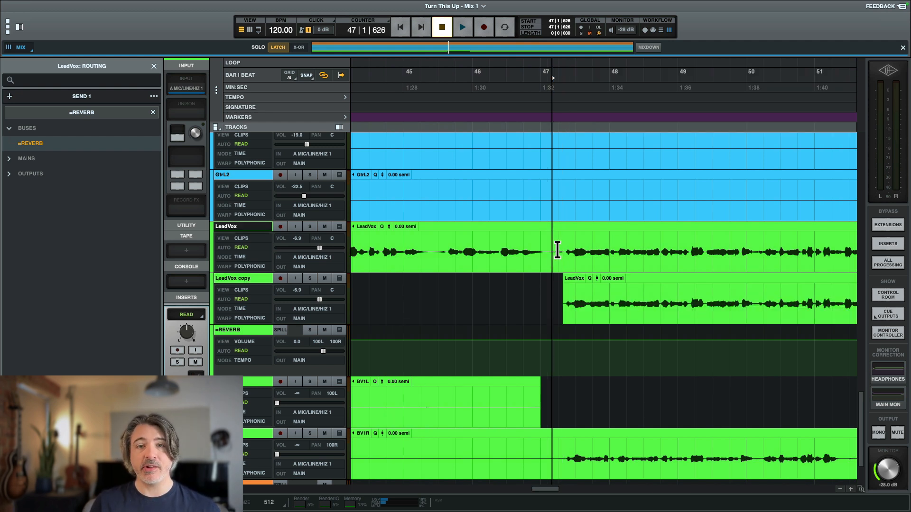
pyautogui.press('space')
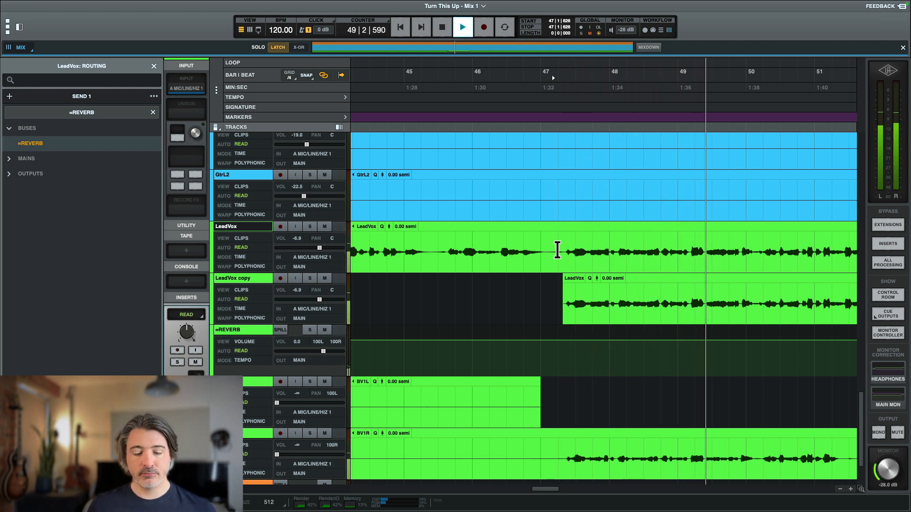
pyautogui.press('space')
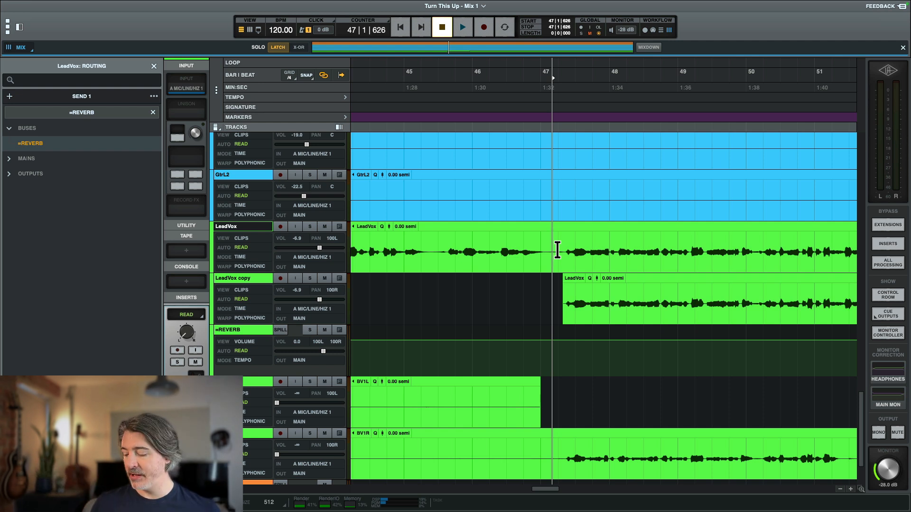
# Listen to the hard-panned vocals from 47|1|626 together, and with LeadVox and LeadVox copy soloed in turn.
pyautogui.press('space')
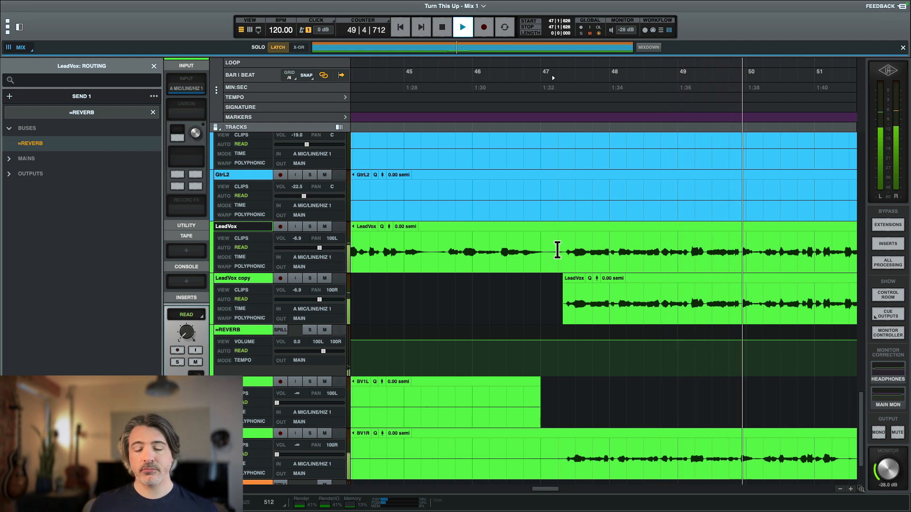
pyautogui.press('space')
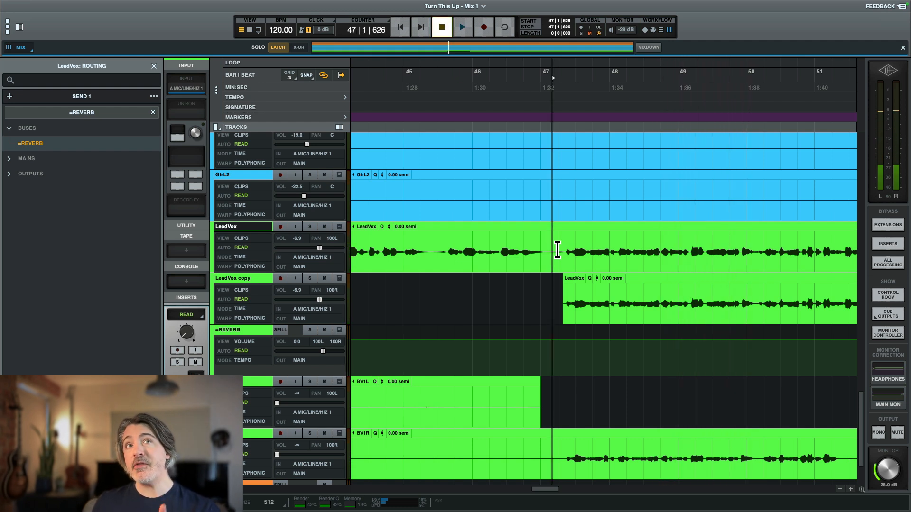
pyautogui.press('s')
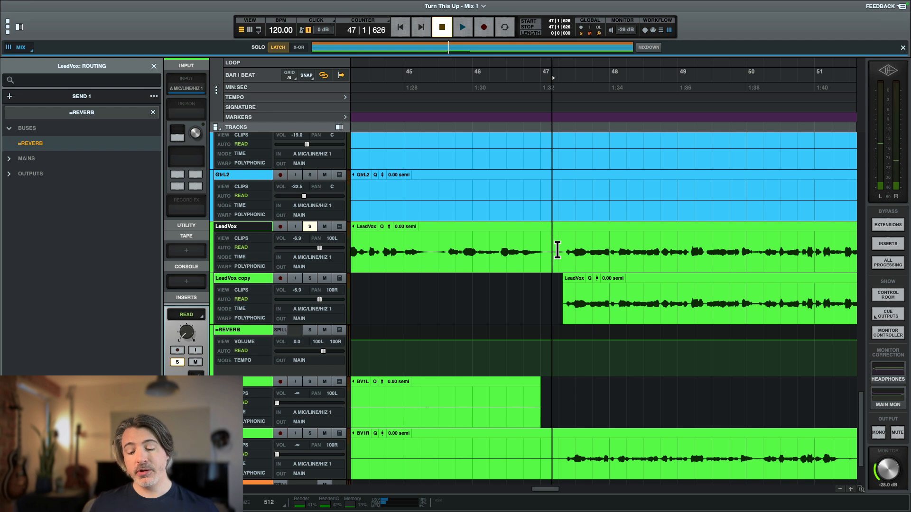
pyautogui.press('space')
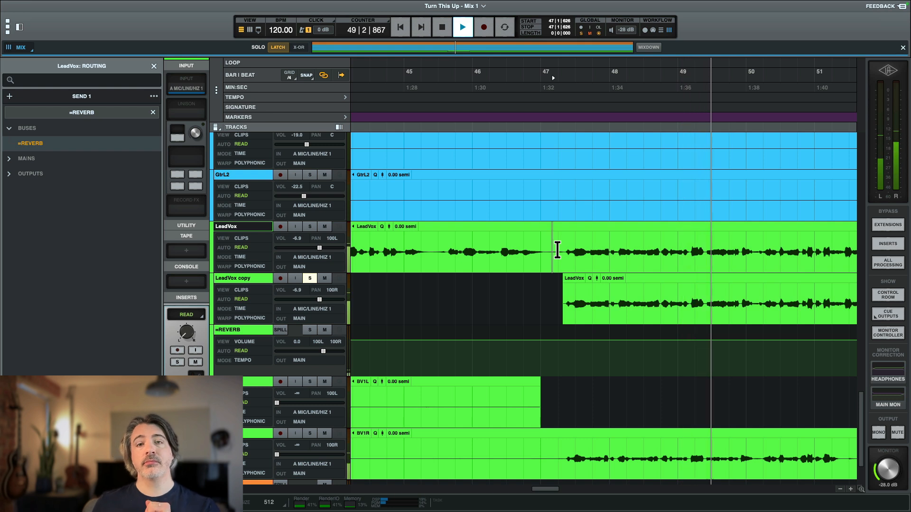
pyautogui.press('space')
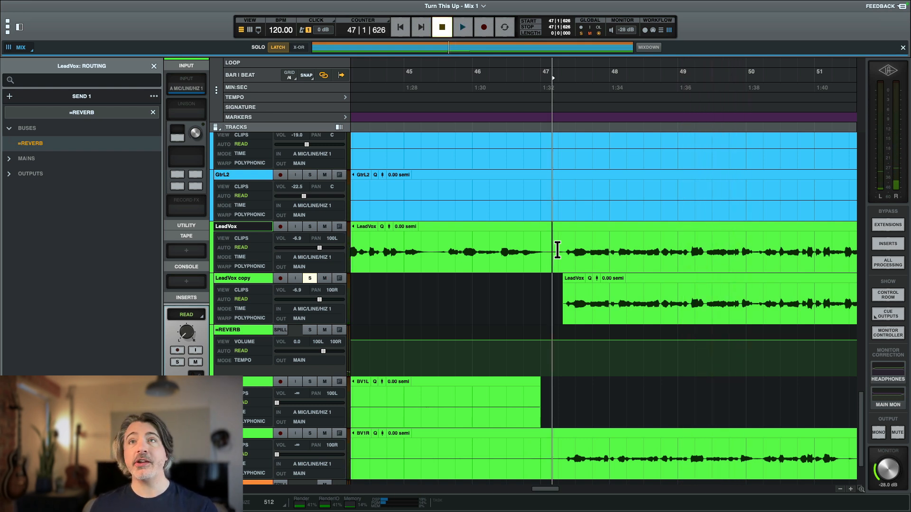
# Add the Precision Delay Mod plug-in to the empty insert below the 1176LN E on the LeadVox copy mixer channel.
pyautogui.hscroll(4, 552, 243)
pyautogui.press('r')
pyautogui.hscroll(4, 551, 243)
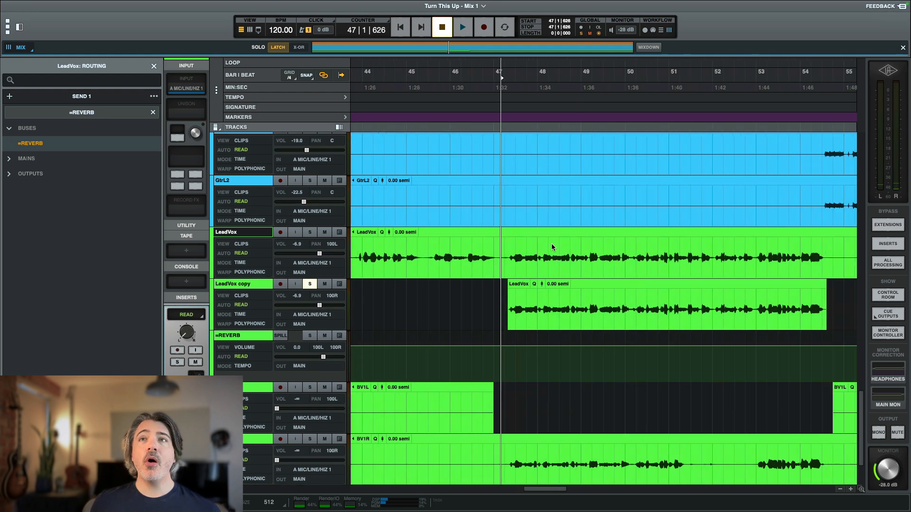
pyautogui.press('super+equal')
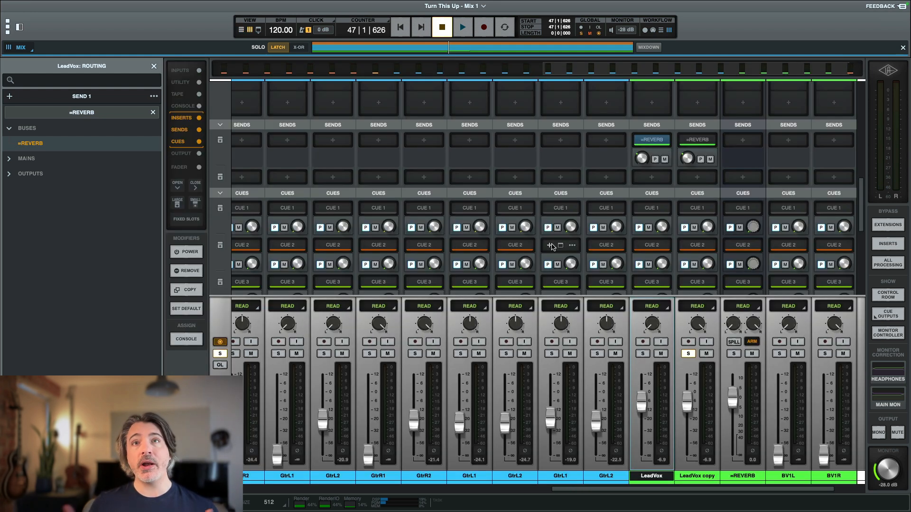
pyautogui.scroll(5, 688, 259)
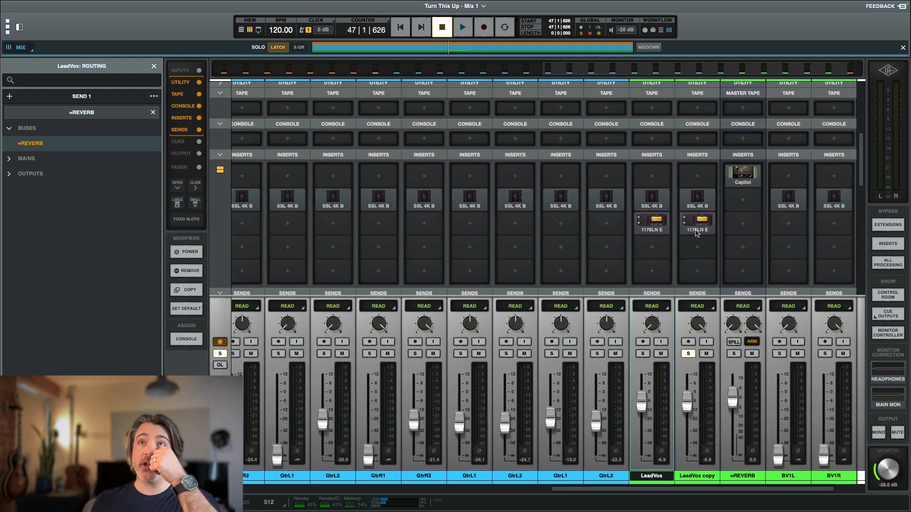
pyautogui.hscroll(1, 657, 235)
pyautogui.hscroll(1, 657, 235)
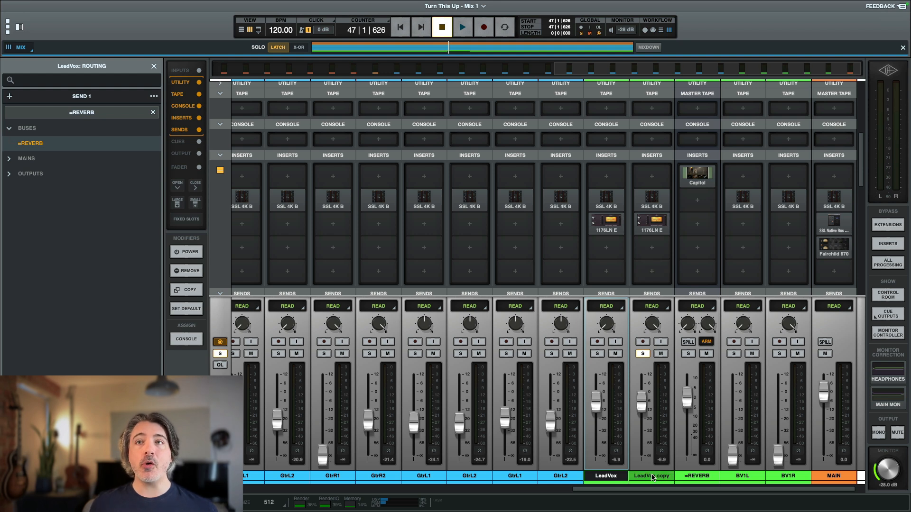
pyautogui.click(659, 248)
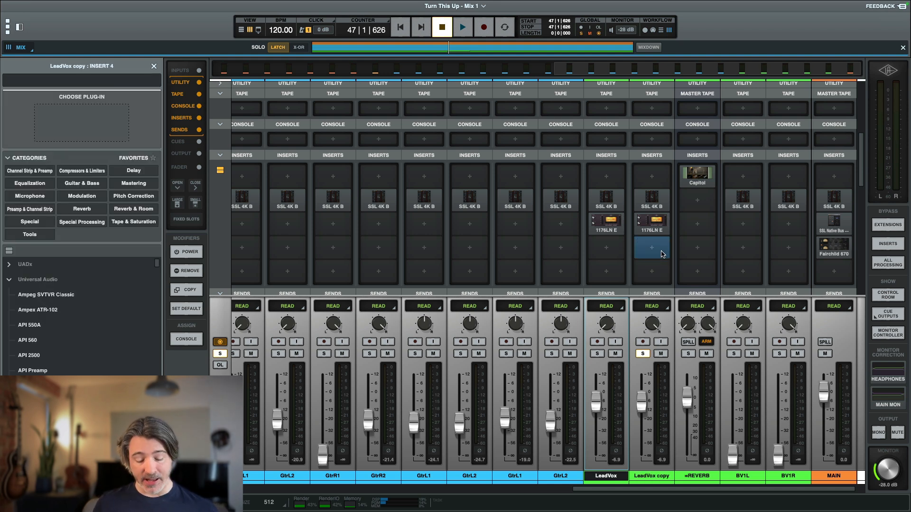
pyautogui.write('del')
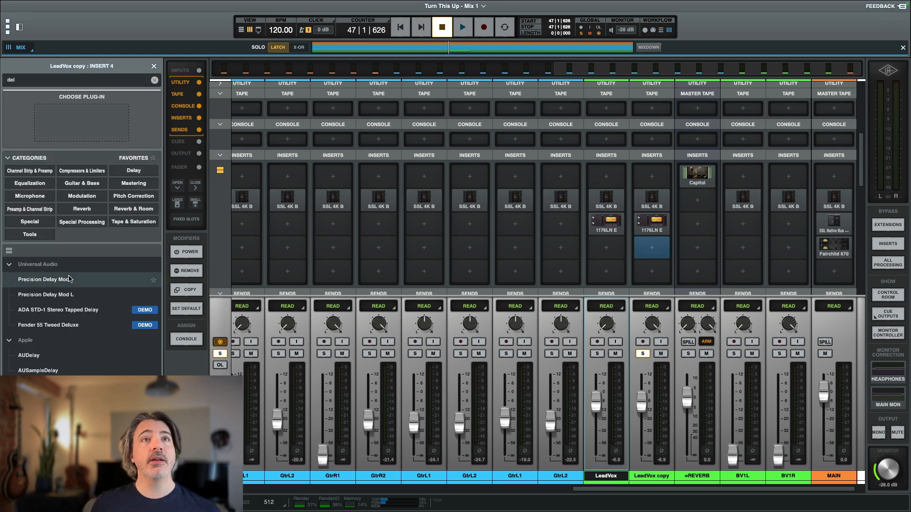
pyautogui.click(44, 280)
pyautogui.moveTo(544, 163); pyautogui.dragTo(499, 255)
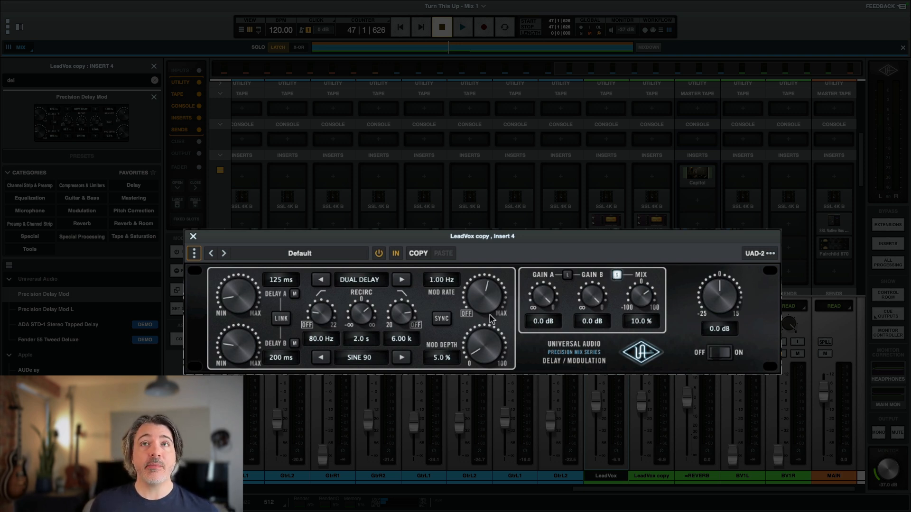
# Turn off the modulation rate and both the high-cut and low-cut filters in Precision Delay Mod.
pyautogui.click(466, 315)
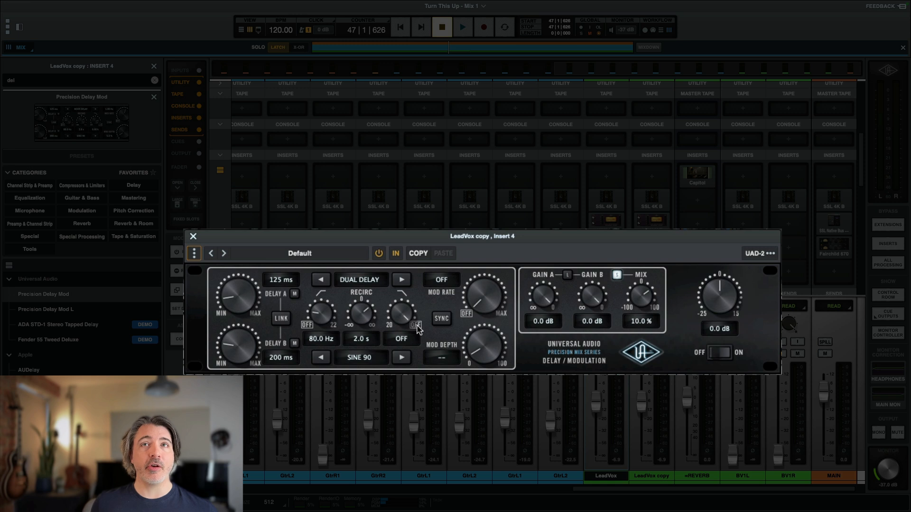
pyautogui.click(306, 326)
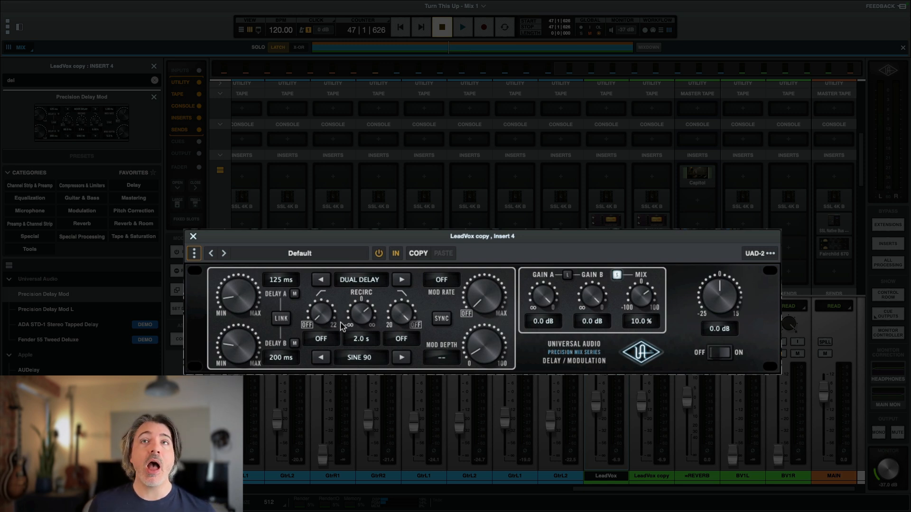
# In Precision Delay Mod, set recirculation to 0 ms, mute Delay B, set Delay A to 30 ms and listen to the mix.
pyautogui.click(362, 300)
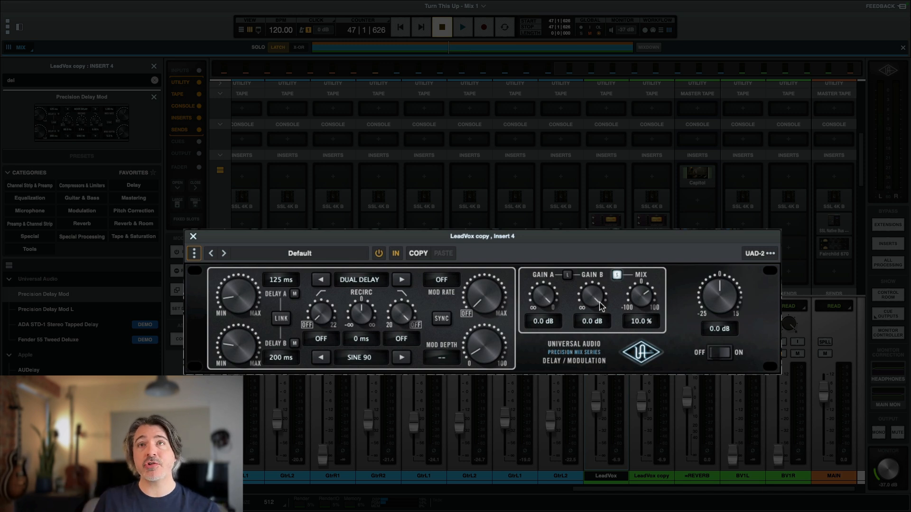
pyautogui.click(294, 344)
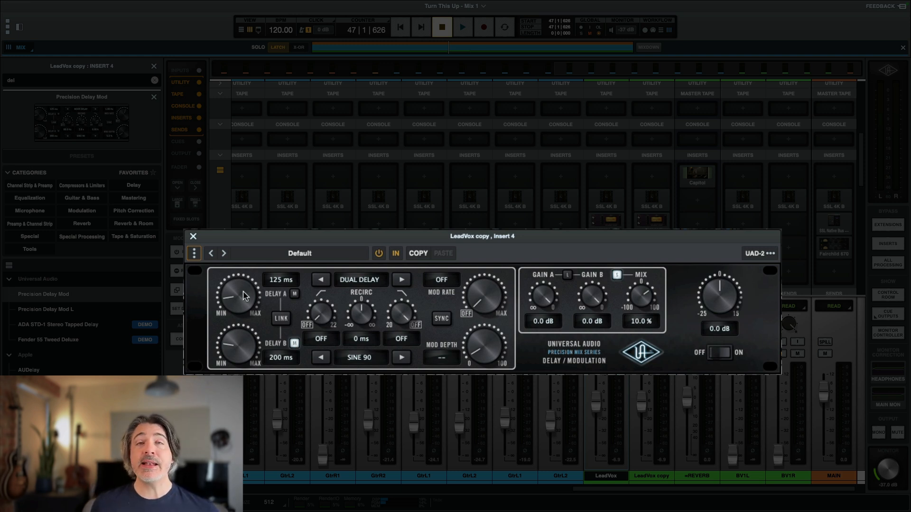
pyautogui.moveTo(242, 297); pyautogui.dragTo(244, 307)
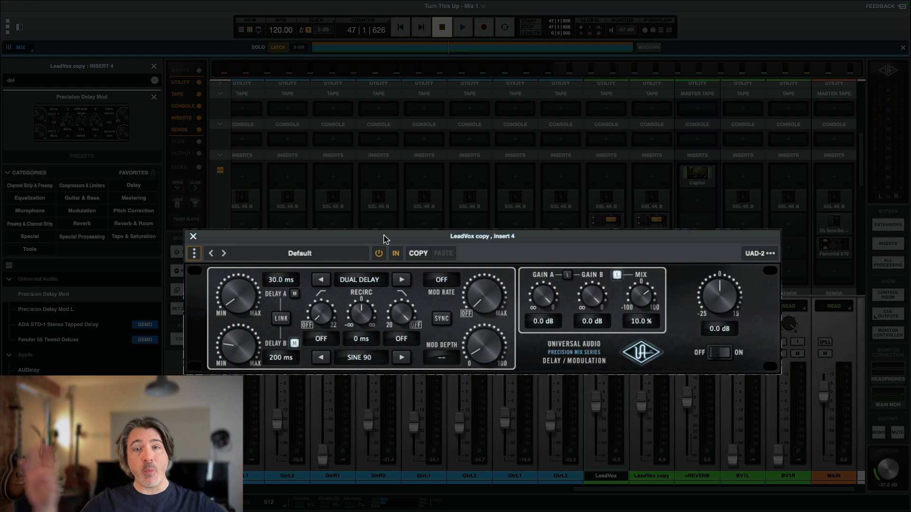
pyautogui.press('space')
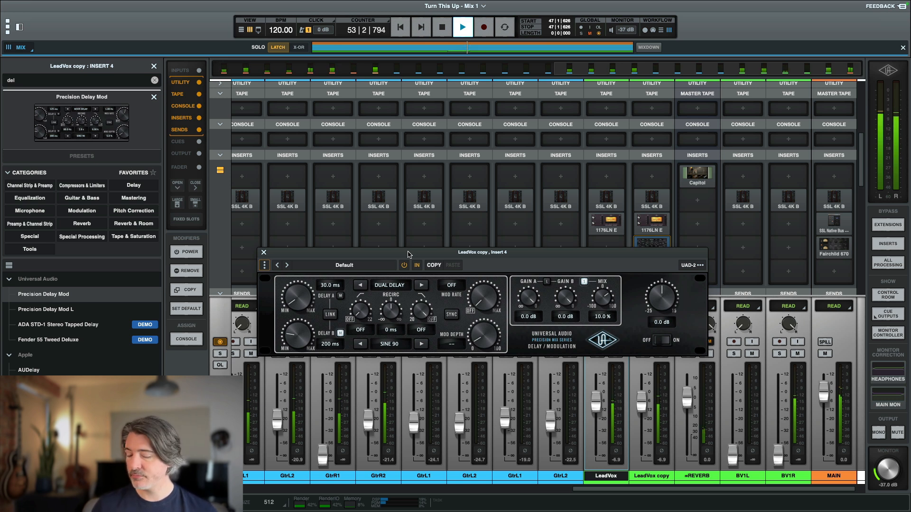
pyautogui.press('space')
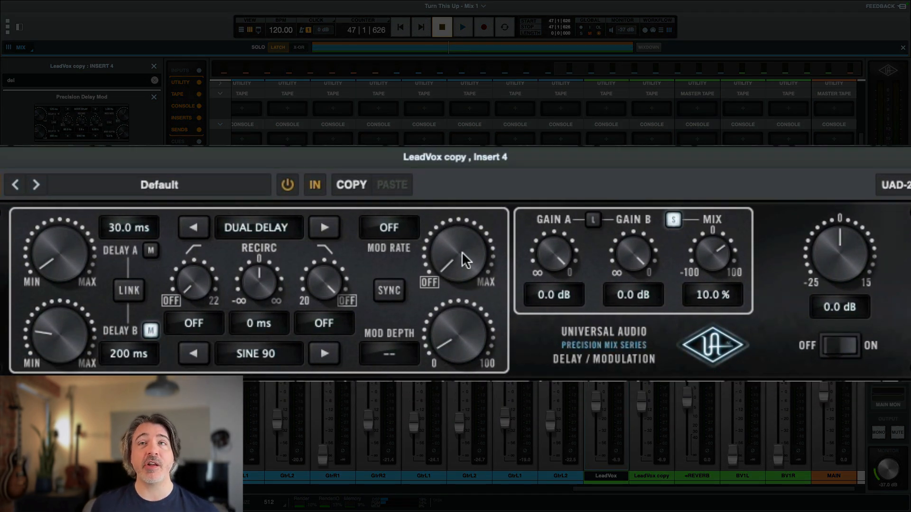
# Turn on the delay's modulation and adjust it during playback to a 0.15 Hz rate and 13.5% depth.
pyautogui.moveTo(463, 259)
pyautogui.mouseDown()
pyautogui.moveTo(464, 203)
pyautogui.moveTo(460, 258)
pyautogui.mouseUp()
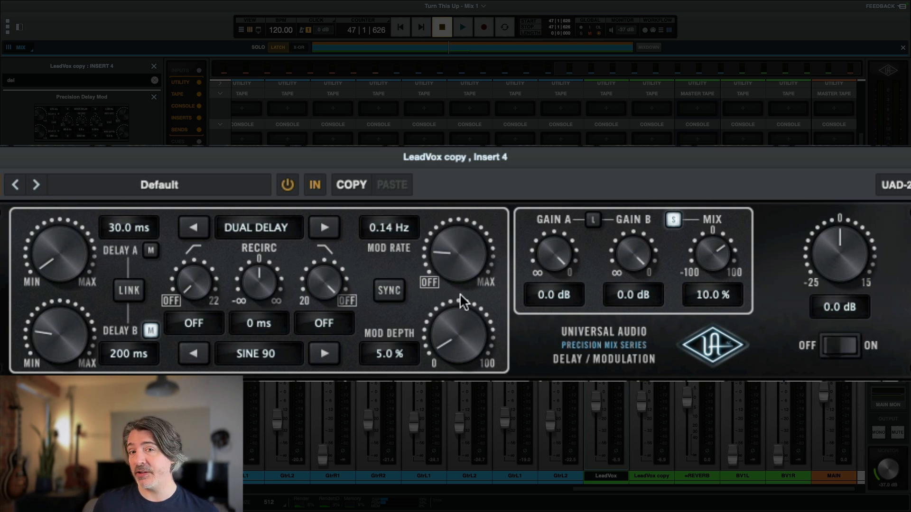
pyautogui.press('space')
pyautogui.moveTo(455, 346); pyautogui.dragTo(453, 338)
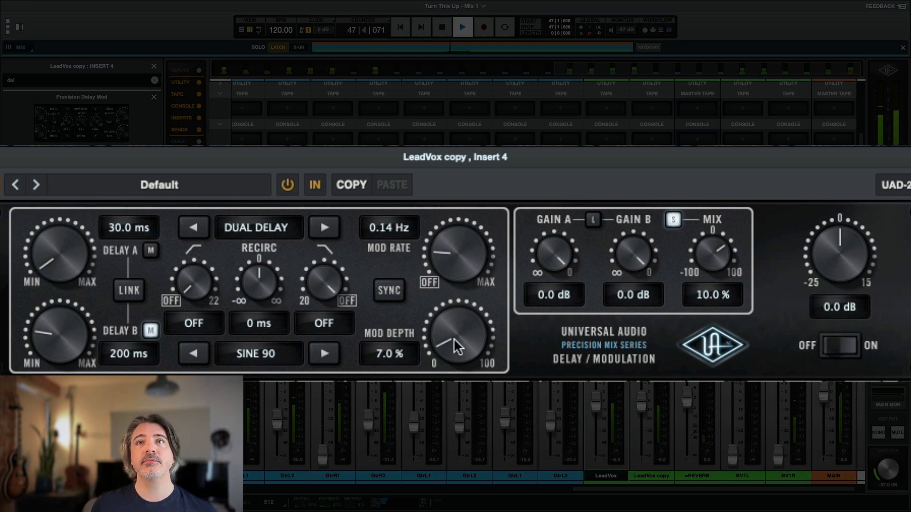
pyautogui.moveTo(459, 257); pyautogui.dragTo(469, 180)
pyautogui.moveTo(455, 329); pyautogui.dragTo(458, 361)
pyautogui.moveTo(476, 231); pyautogui.dragTo(475, 273)
pyautogui.moveTo(464, 315); pyautogui.dragTo(464, 340)
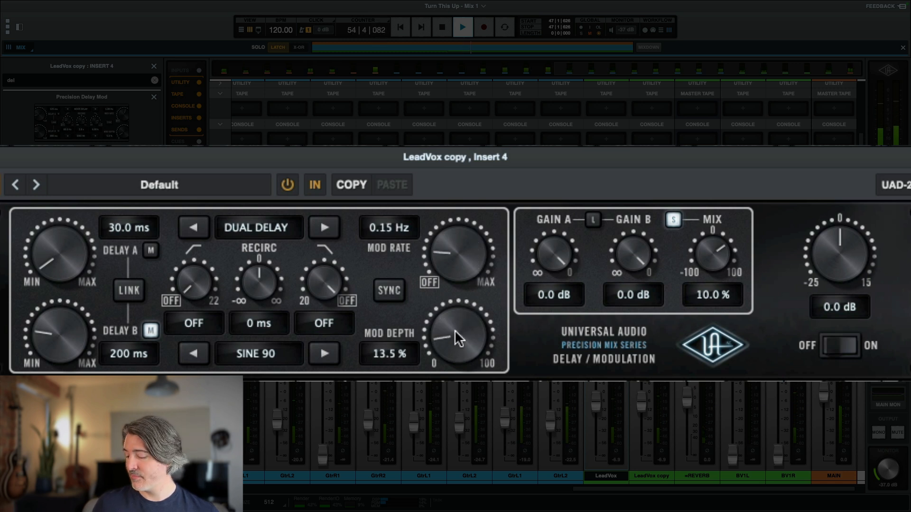
pyautogui.press('space')
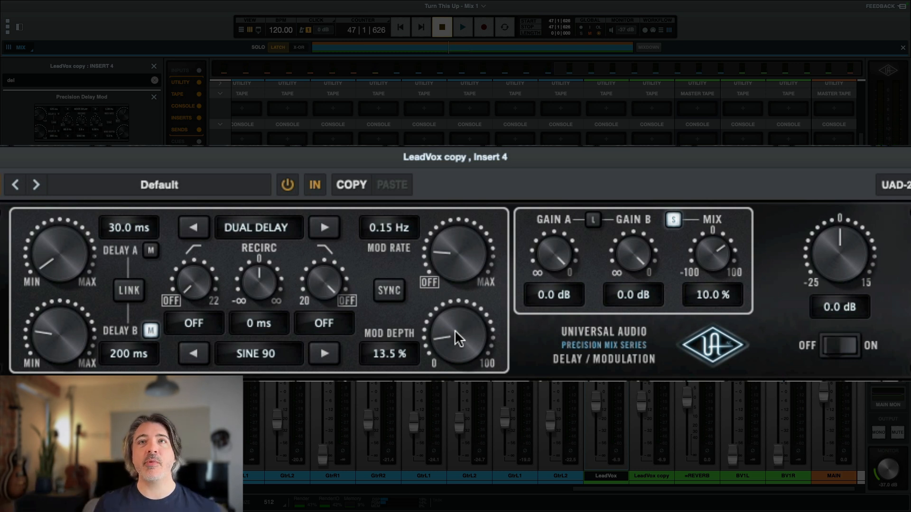
# Fine-tune the delay's modulation to a 0.16 Hz rate and 9.5% depth while listening to the vocals.
pyautogui.moveTo(466, 272); pyautogui.dragTo(466, 258)
pyautogui.moveTo(466, 336); pyautogui.dragTo(467, 342)
pyautogui.moveTo(470, 258); pyautogui.dragTo(469, 255)
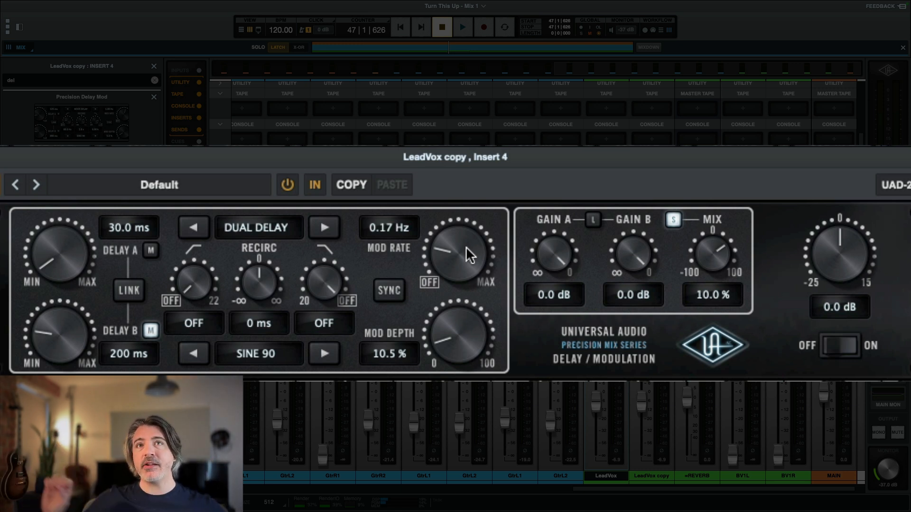
pyautogui.press('space')
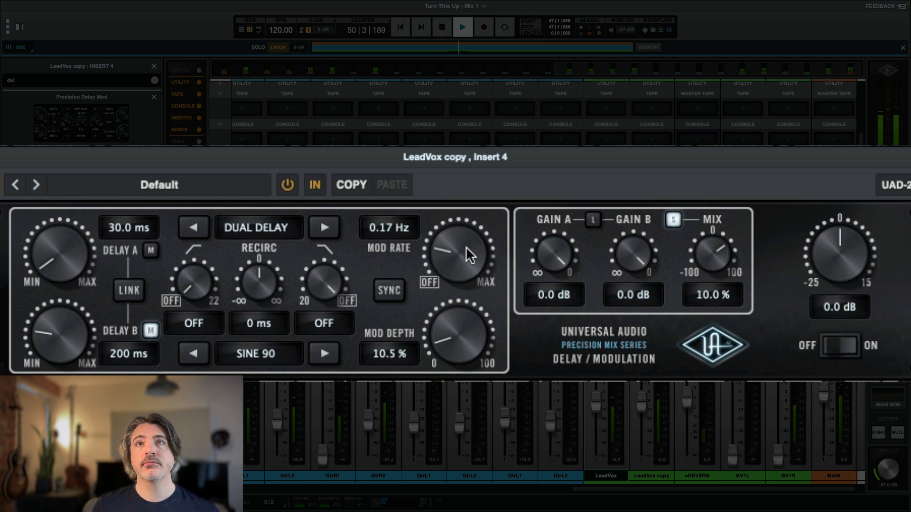
pyautogui.moveTo(460, 250); pyautogui.dragTo(460, 252)
pyautogui.moveTo(453, 349); pyautogui.dragTo(454, 349)
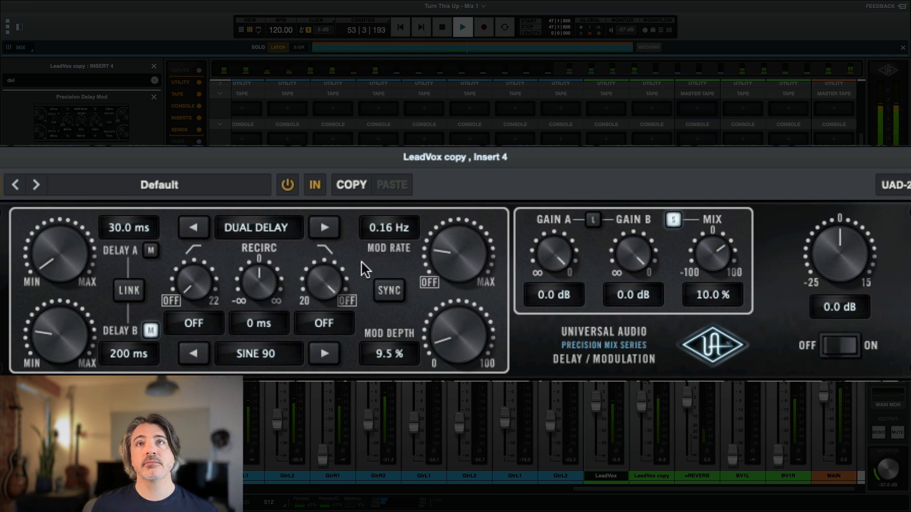
# Set Delay A to 25 ms, listen to the mix from 47|1|626 and close the delay plug-in.
pyautogui.press('space')
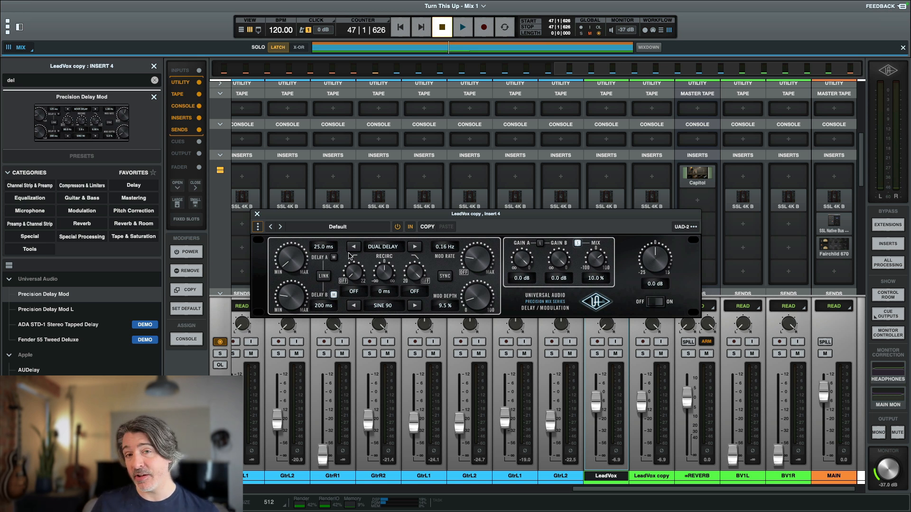
pyautogui.press('space')
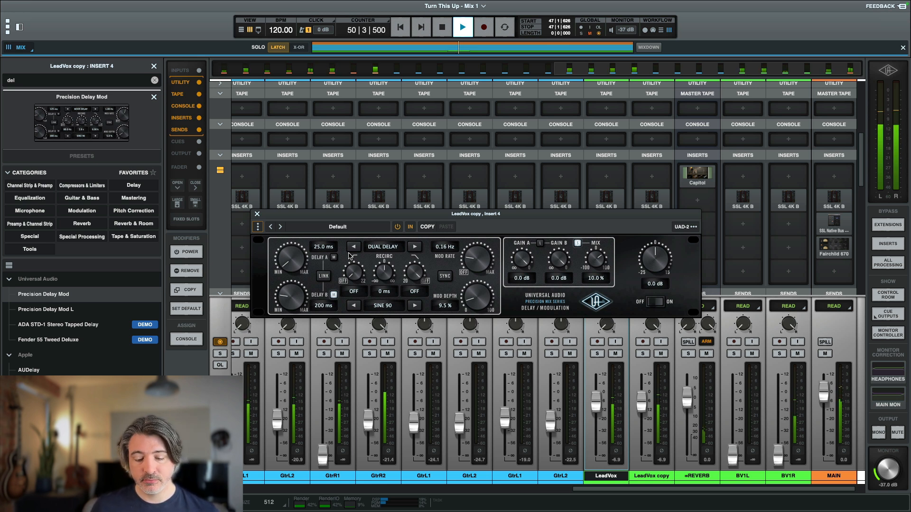
pyautogui.press('space')
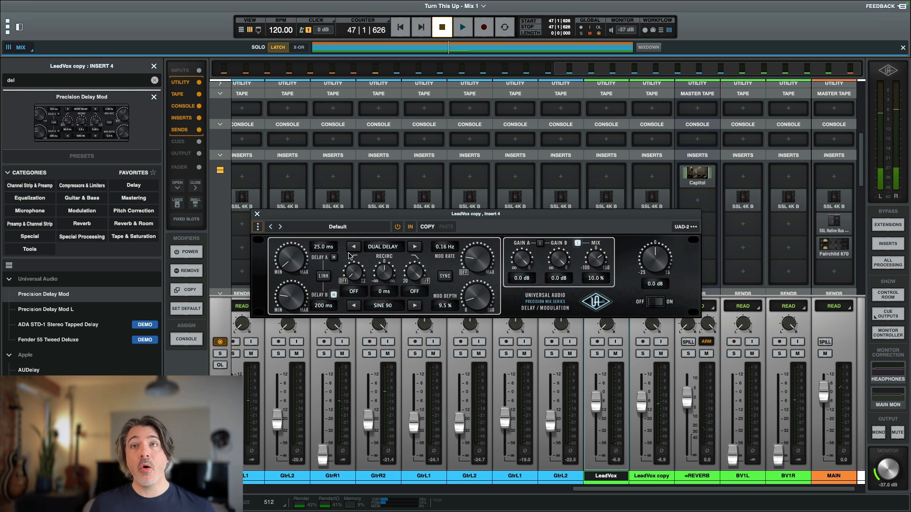
pyautogui.click(257, 215)
# Add the 1176 Rev A Compressor to the empty insert below Precision Delay on the LeadVox copy channel.
pyautogui.click(659, 273)
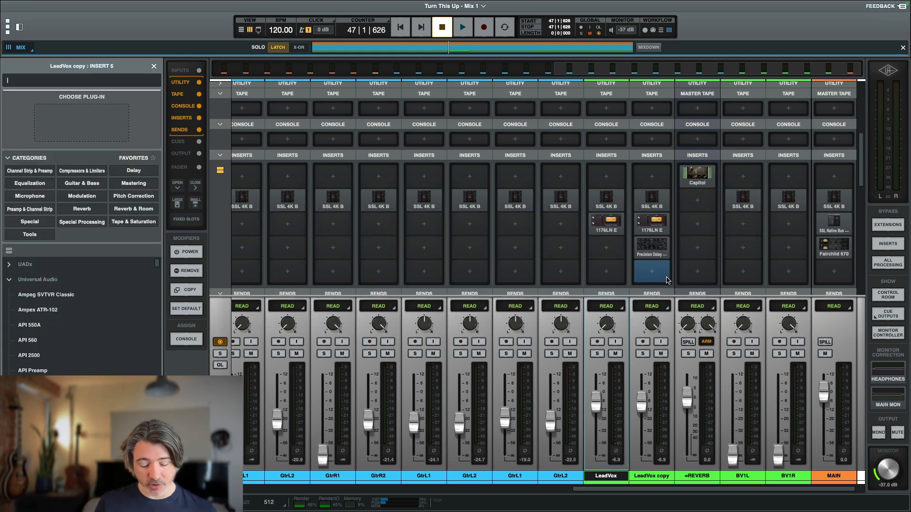
pyautogui.write('1176')
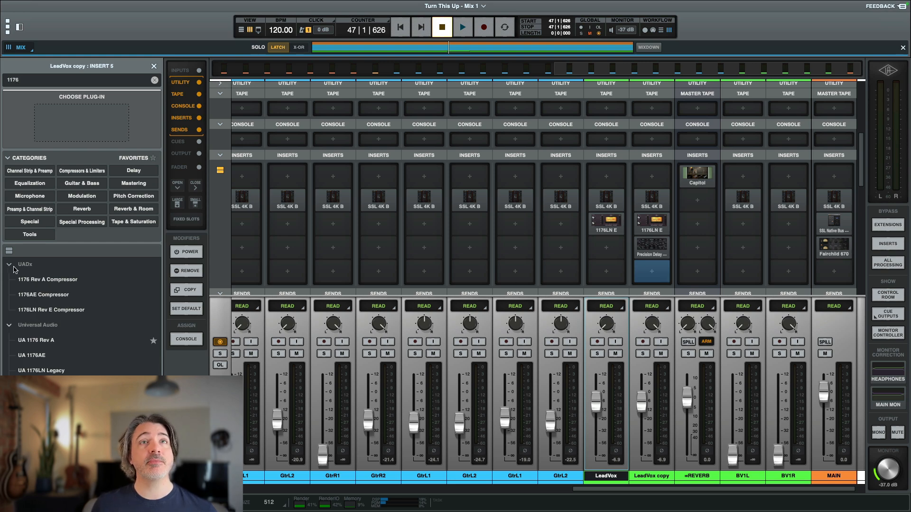
pyautogui.doubleClick(47, 279)
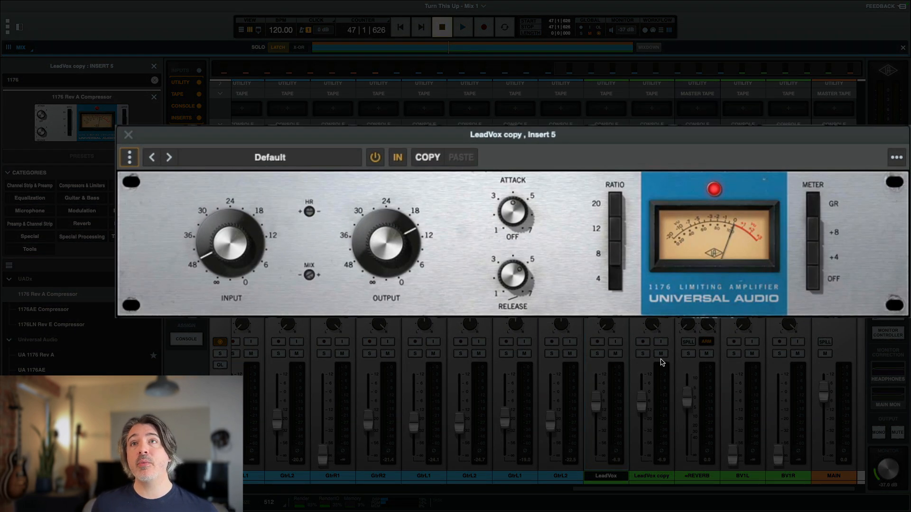
pyautogui.moveTo(695, 137); pyautogui.dragTo(551, 170)
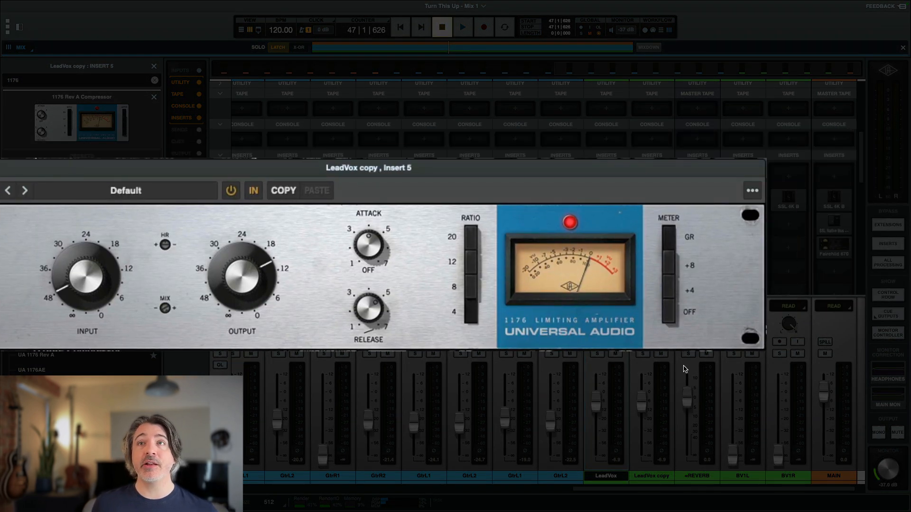
# Solo LeadVox copy, turn off the 1176 Rev A's attack, and set its input to about 20 and output to 24 during playback.
pyautogui.click(641, 354)
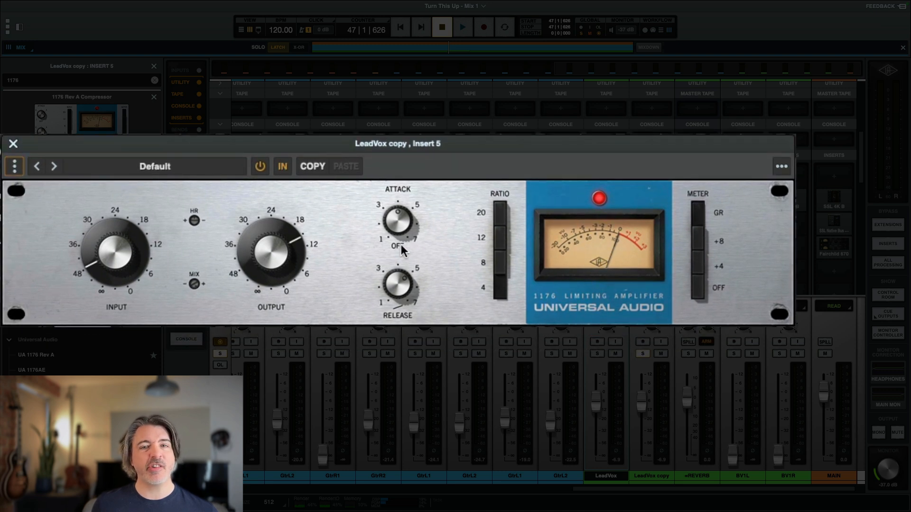
pyautogui.click(398, 245)
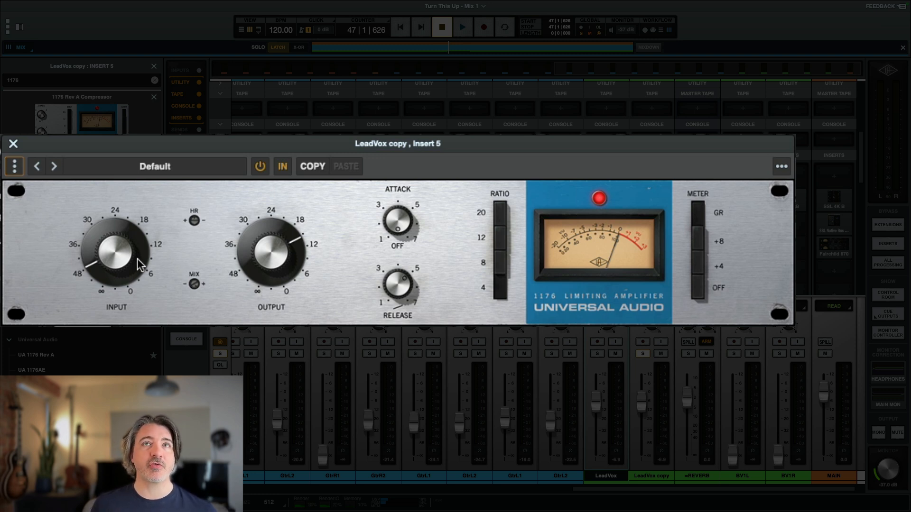
pyautogui.moveTo(138, 259); pyautogui.dragTo(130, 234)
pyautogui.press('space')
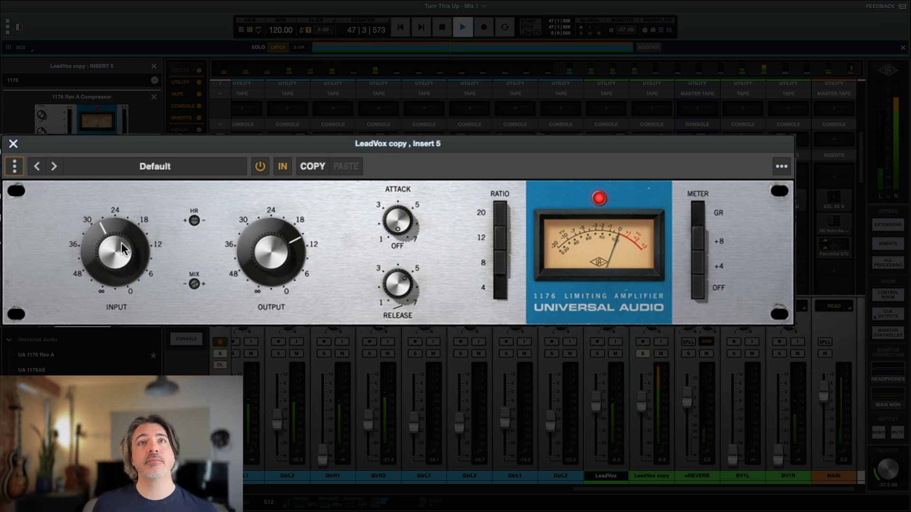
pyautogui.moveTo(238, 243); pyautogui.dragTo(237, 289)
pyautogui.moveTo(136, 270); pyautogui.dragTo(132, 244)
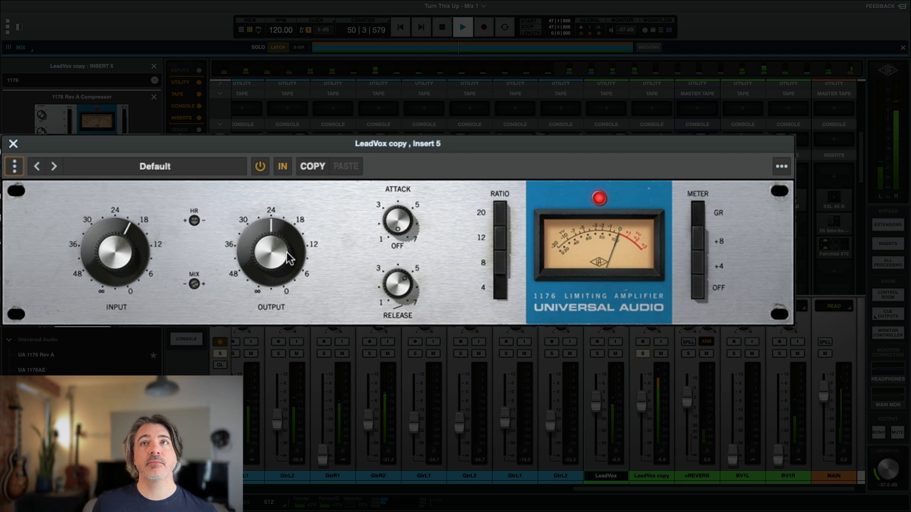
# Compare the vocal with the 1176 Rev A's meter set to OFF and GR, and lower the output to about 30.
pyautogui.click(698, 286)
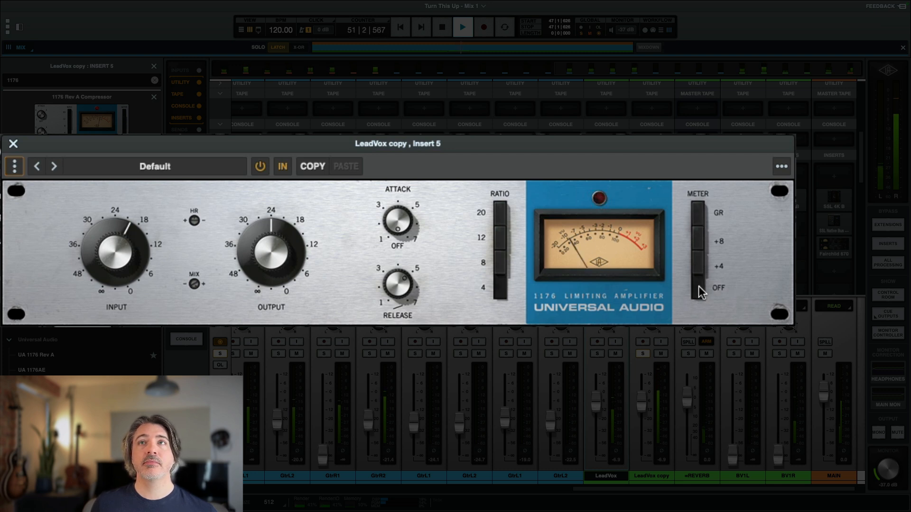
pyautogui.click(704, 214)
pyautogui.moveTo(269, 229); pyautogui.dragTo(269, 244)
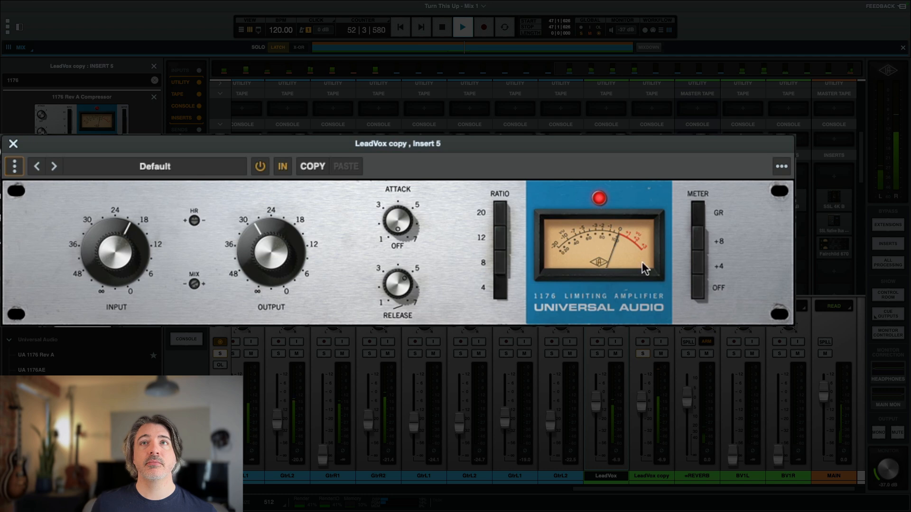
pyautogui.click(699, 214)
pyautogui.moveTo(295, 258); pyautogui.dragTo(295, 262)
pyautogui.press('space')
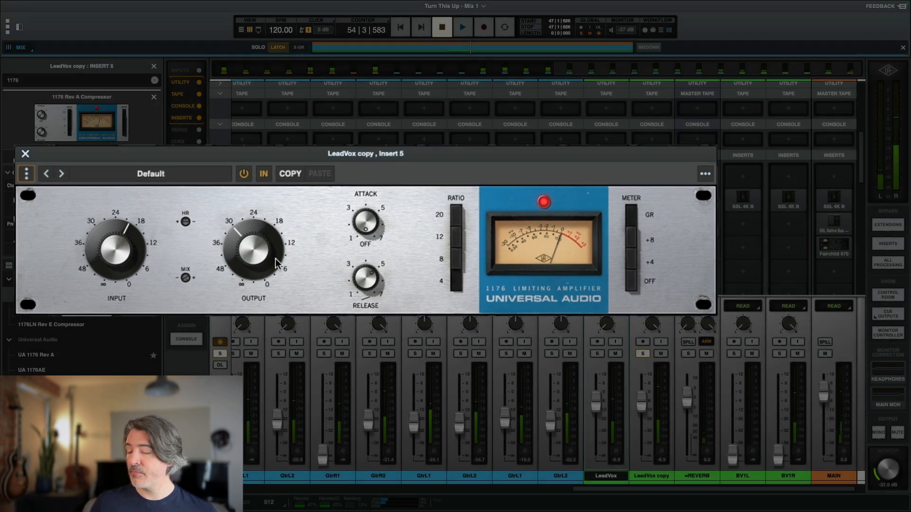
# Unsolo LeadVox copy, lower both lead vocal faders slightly, listen to the full mix from 47|1|626, and close the compressor.
pyautogui.press('space')
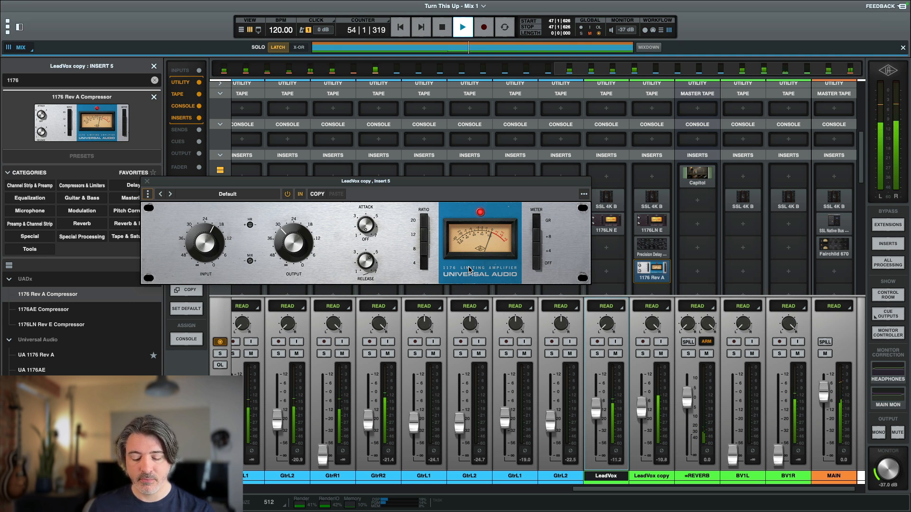
pyautogui.press('space')
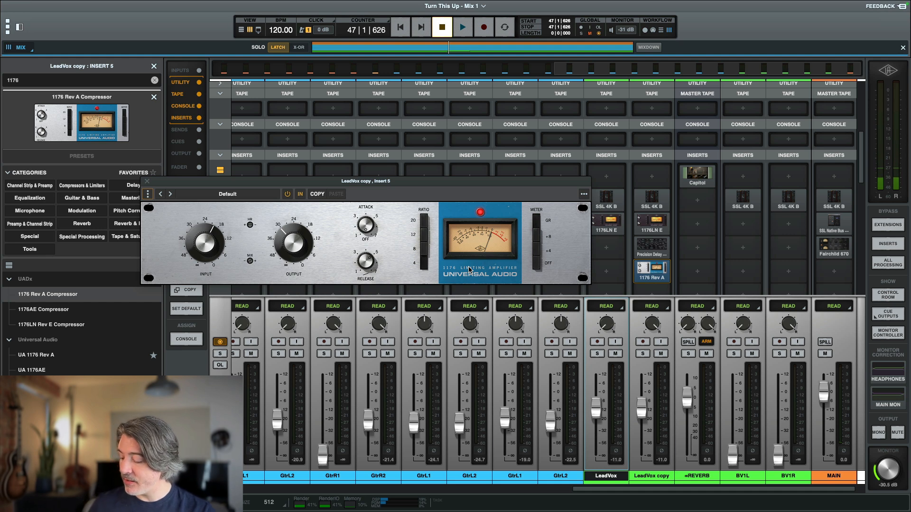
pyautogui.press('space')
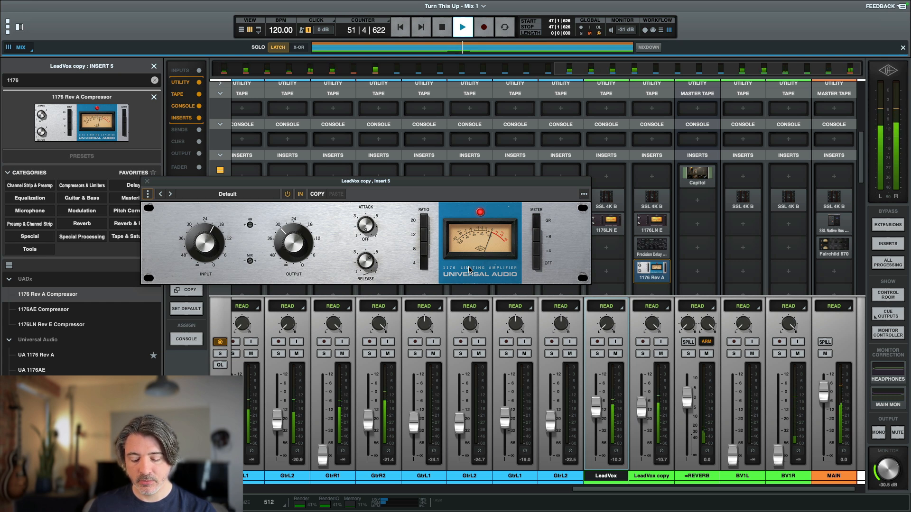
pyautogui.press('space')
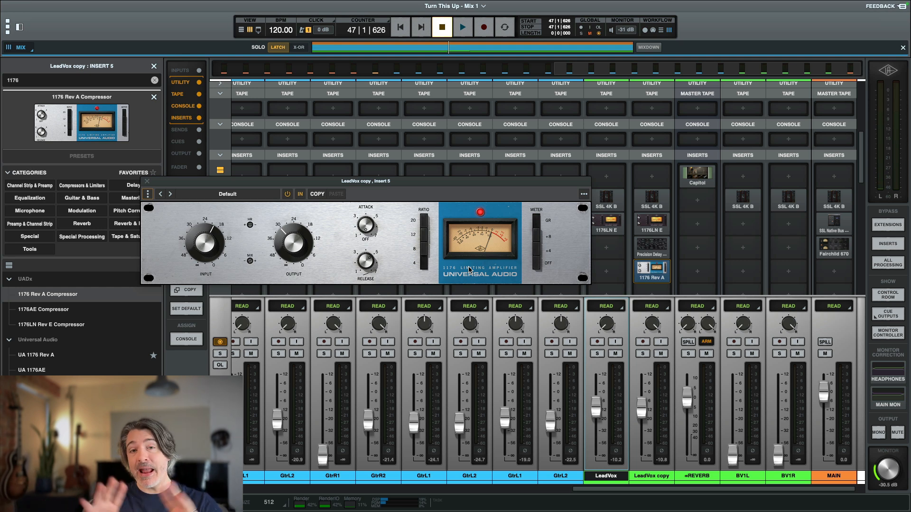
pyautogui.click(147, 183)
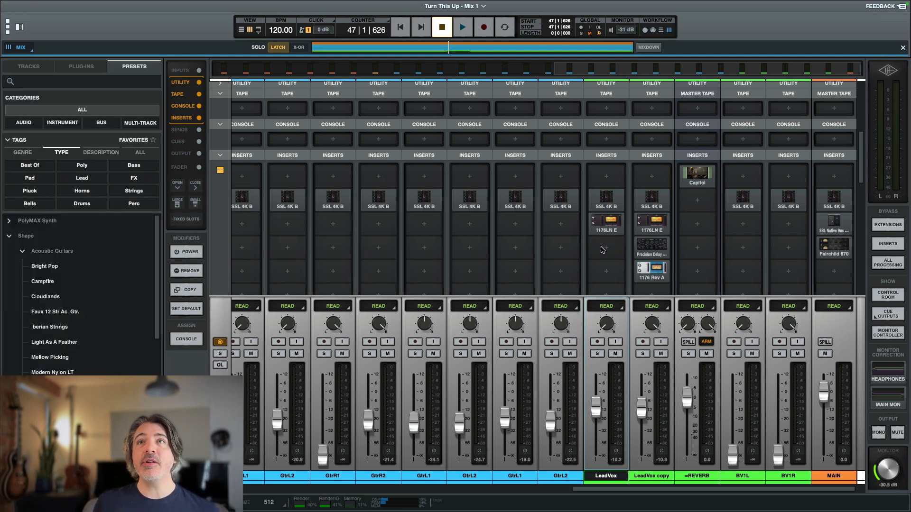
# Add a second Precision Delay Mod to the empty insert below the 1176 Rev A on the LeadVox copy channel.
pyautogui.scroll(-3, 681, 252)
pyautogui.click(660, 203)
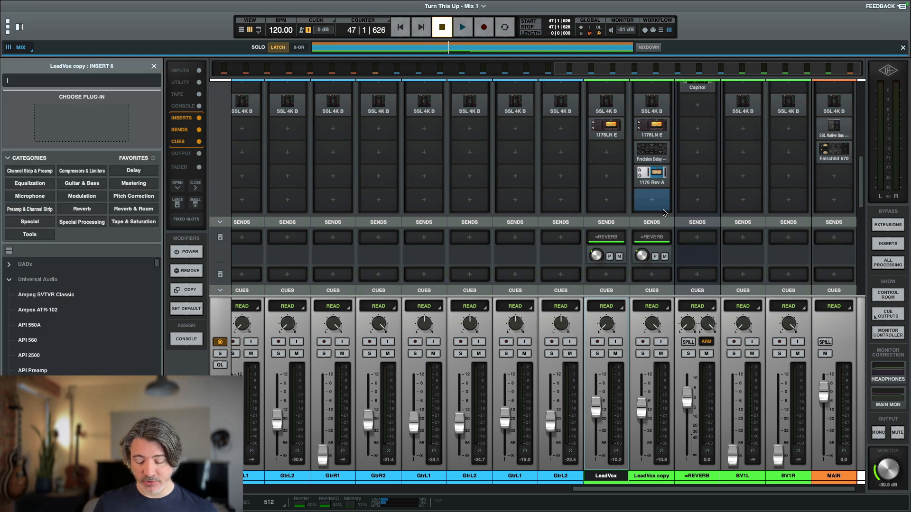
pyautogui.write('del')
pyautogui.click(69, 280)
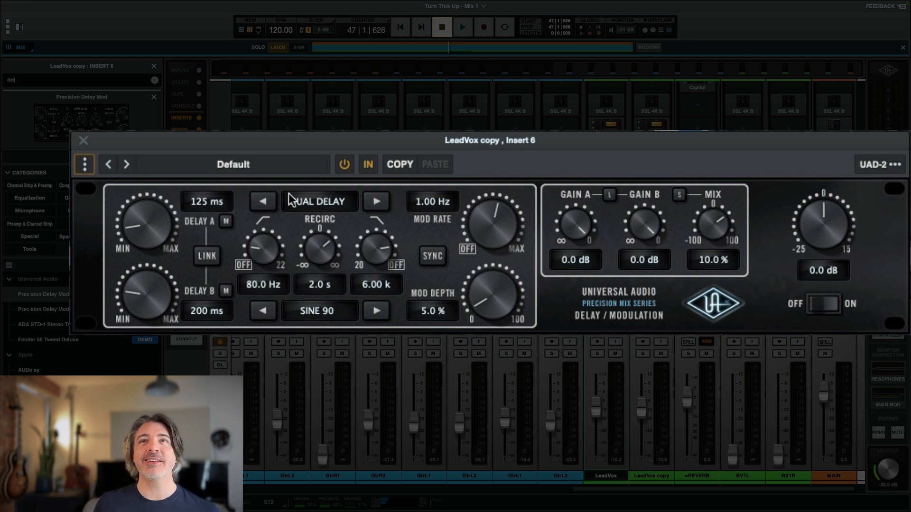
# On the second Precision Delay Mod, set Delay A to 95 ms, the mix to 3.4% and the recirculation to 1.5 ms.
pyautogui.moveTo(147, 221); pyautogui.dragTo(148, 225)
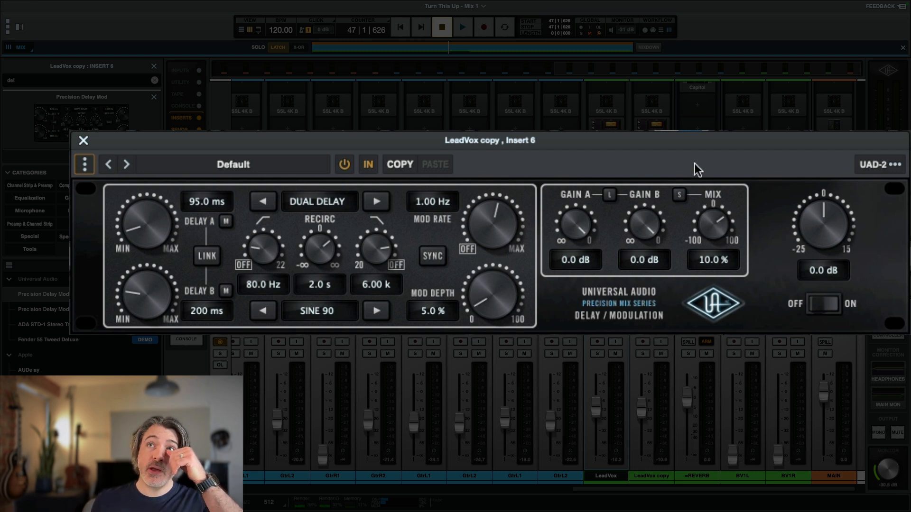
pyautogui.moveTo(717, 222); pyautogui.dragTo(718, 229)
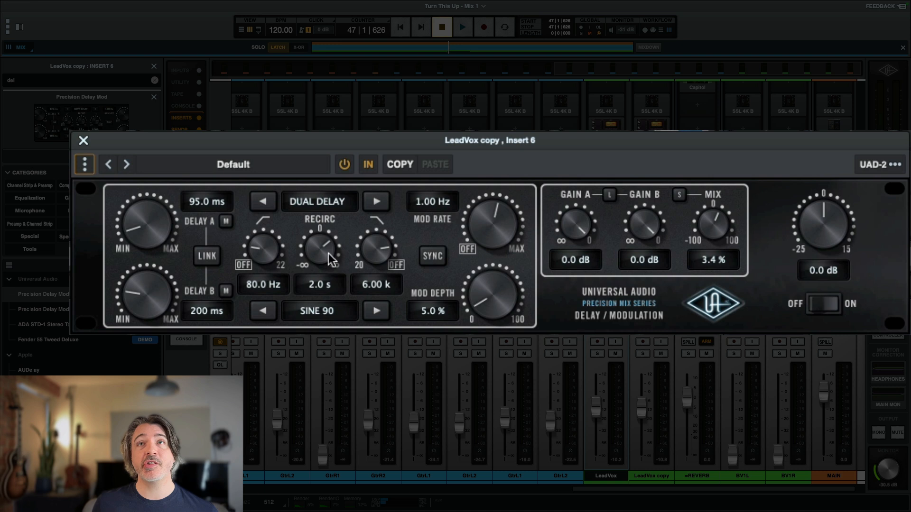
pyautogui.moveTo(325, 275); pyautogui.dragTo(325, 251)
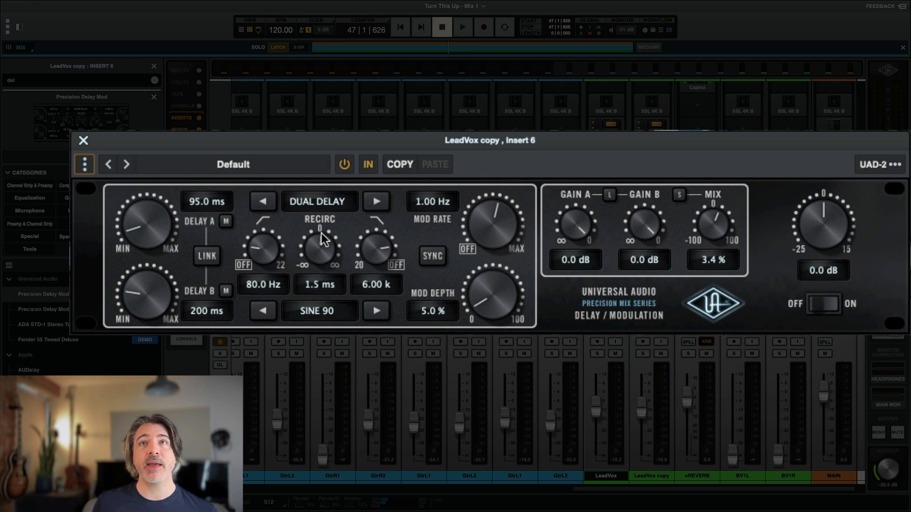
# Play the full mix from 47|1|626, lower the second delay's mix to 2.5%, and close the plug-in.
pyautogui.press('space')
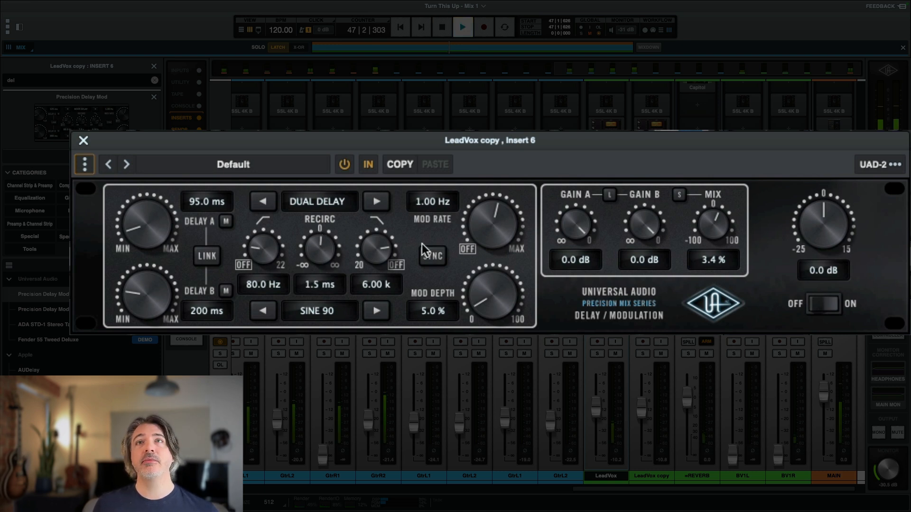
pyautogui.moveTo(714, 242)
pyautogui.mouseDown()
pyautogui.moveTo(719, 213)
pyautogui.moveTo(714, 243)
pyautogui.moveTo(710, 237)
pyautogui.mouseUp()
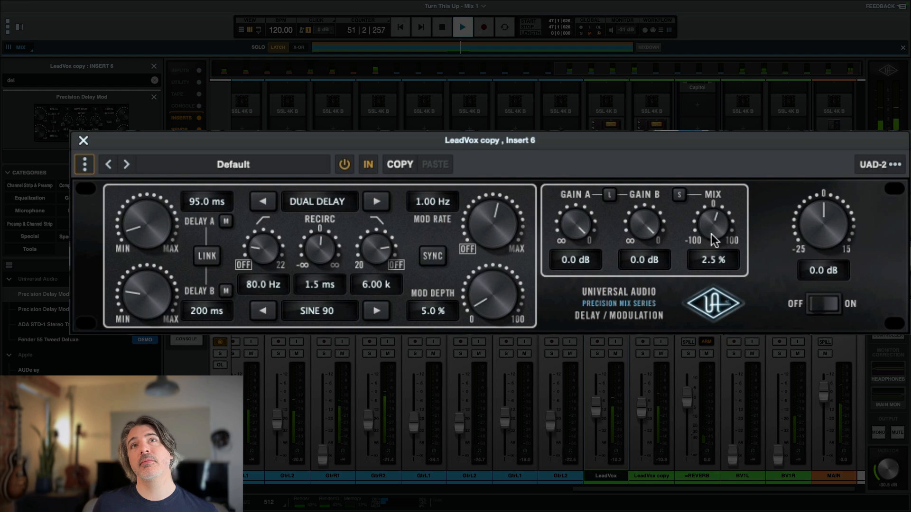
pyautogui.click(84, 141)
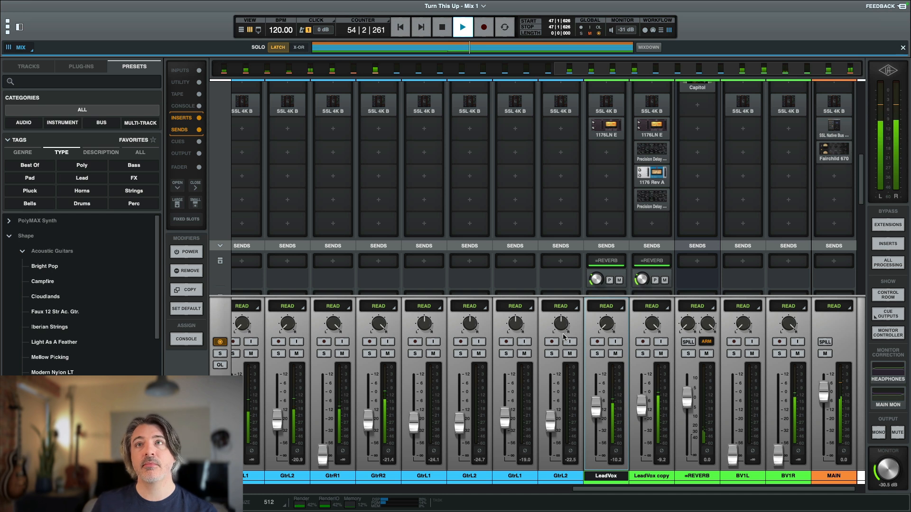
# Replay the full mix from 47|1|626 to hear the vocal with the second delay, and stop playback.
pyautogui.press('space')
pyautogui.press('space')
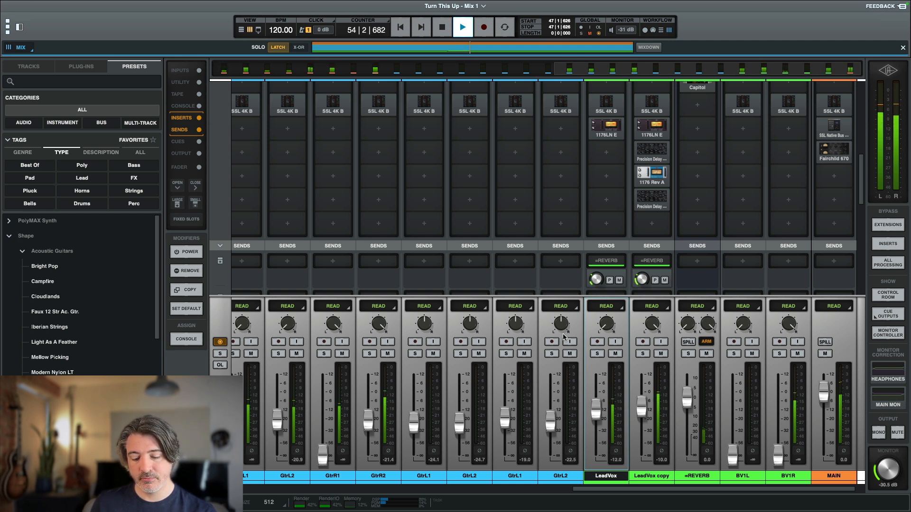
pyautogui.press('space')
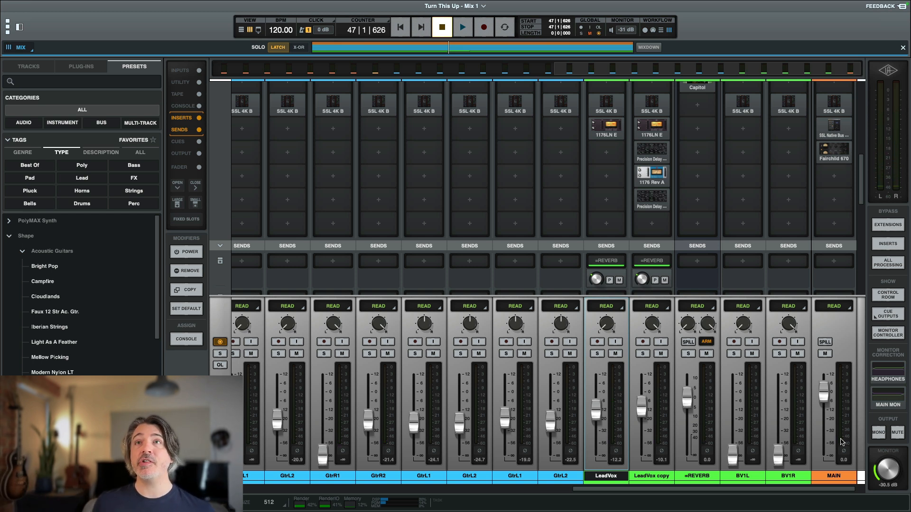
pyautogui.moveTo(663, 208)
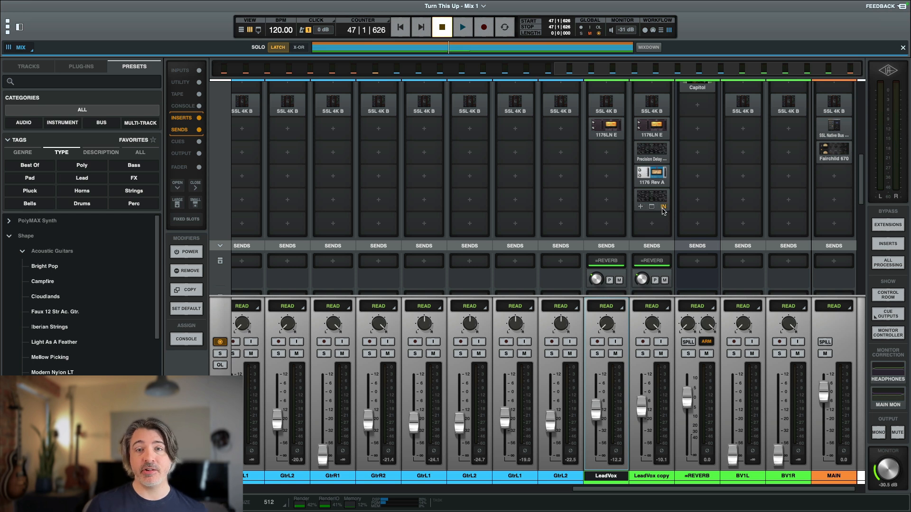